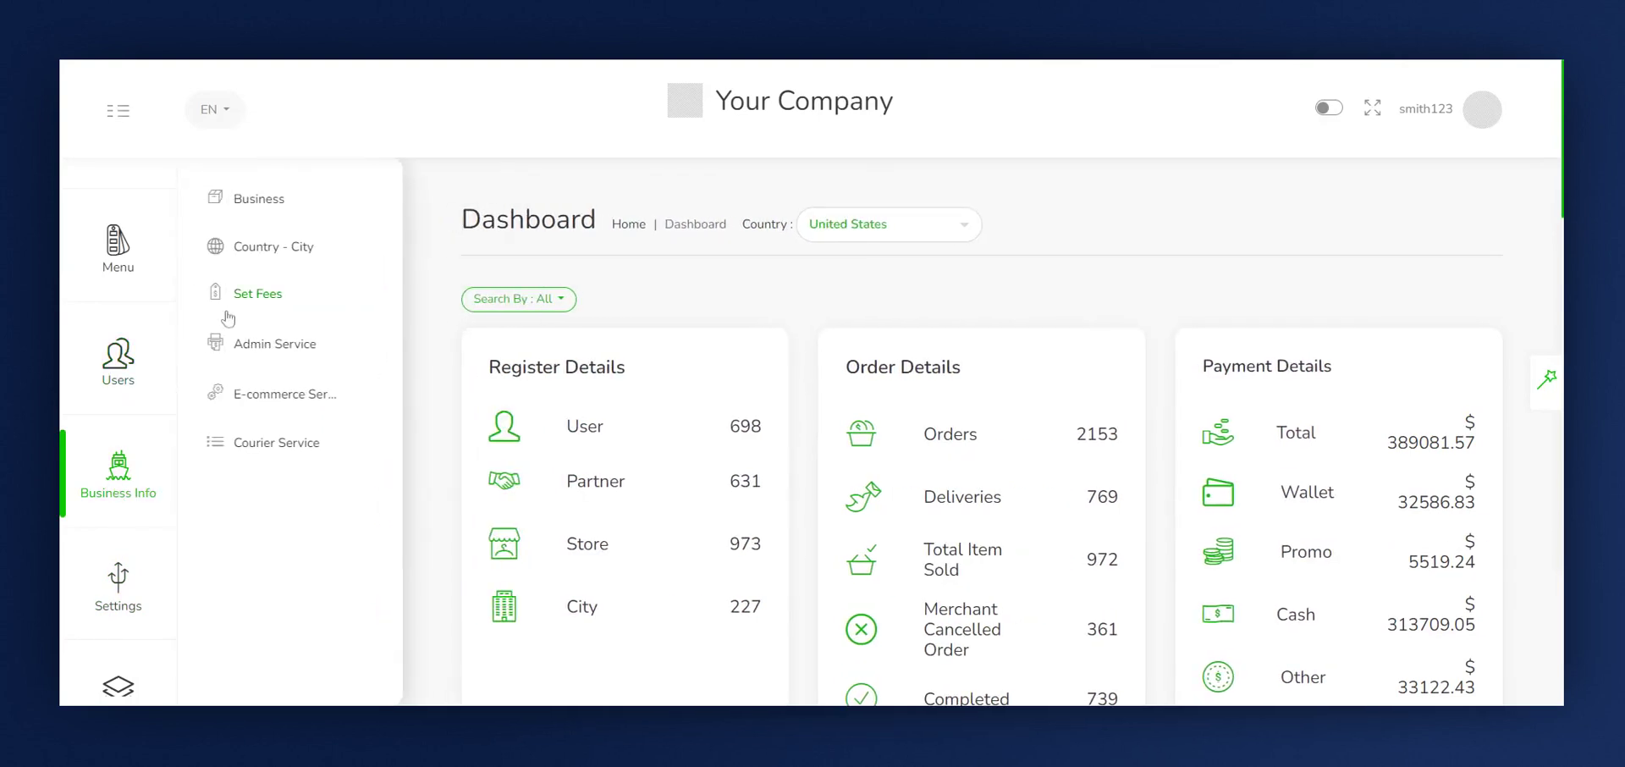
# Step: Open the Set Fees page under Business Info and start a new delivery fee entry
pyautogui.click(239, 300)
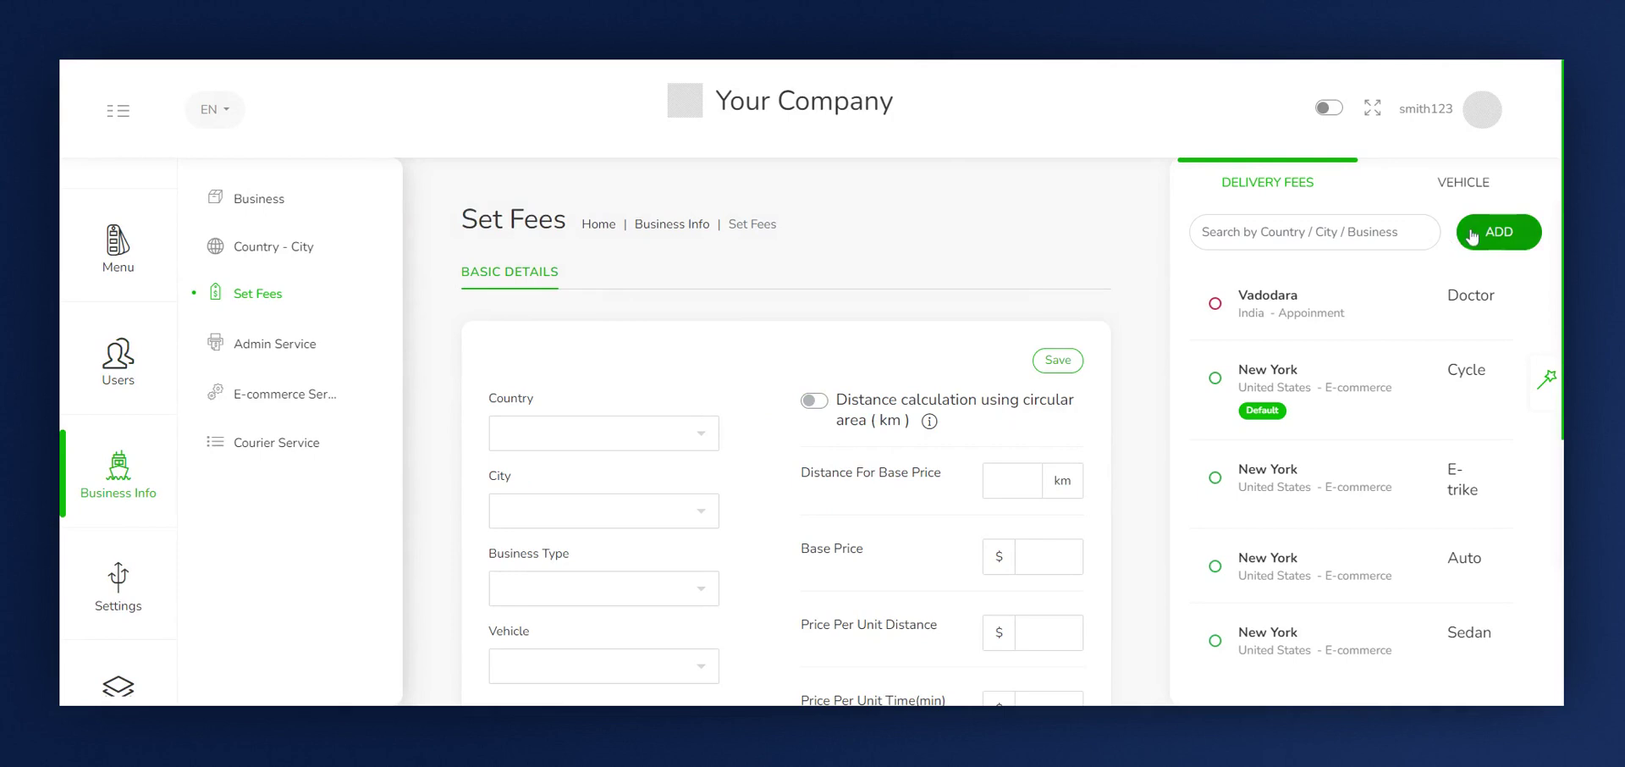
pyautogui.click(1482, 240)
pyautogui.scroll(-2, 766, 400)
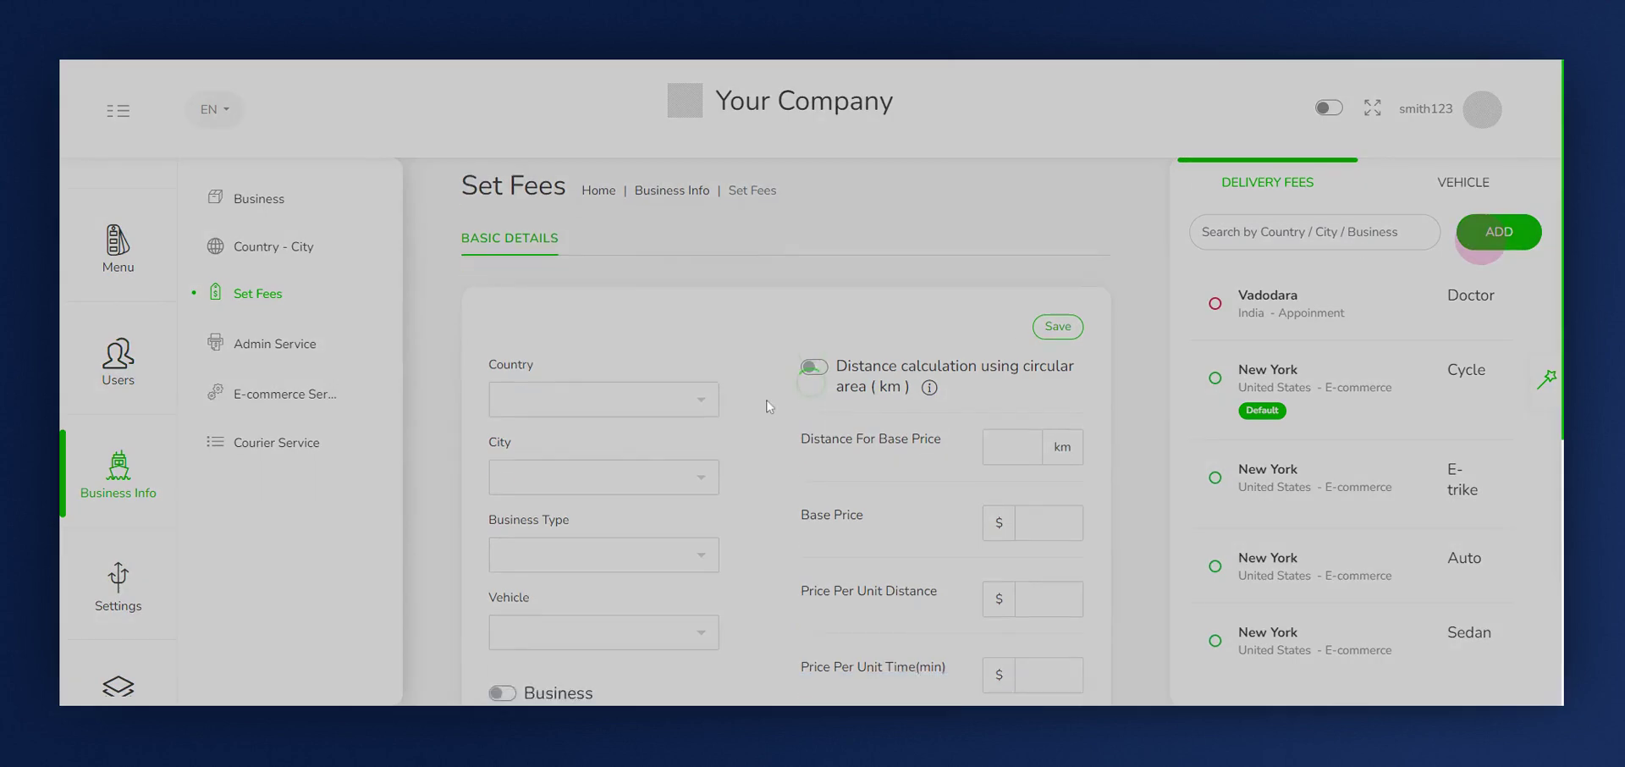
# Step: Set the new delivery fee's country to United States and its city to New York
pyautogui.click(574, 302)
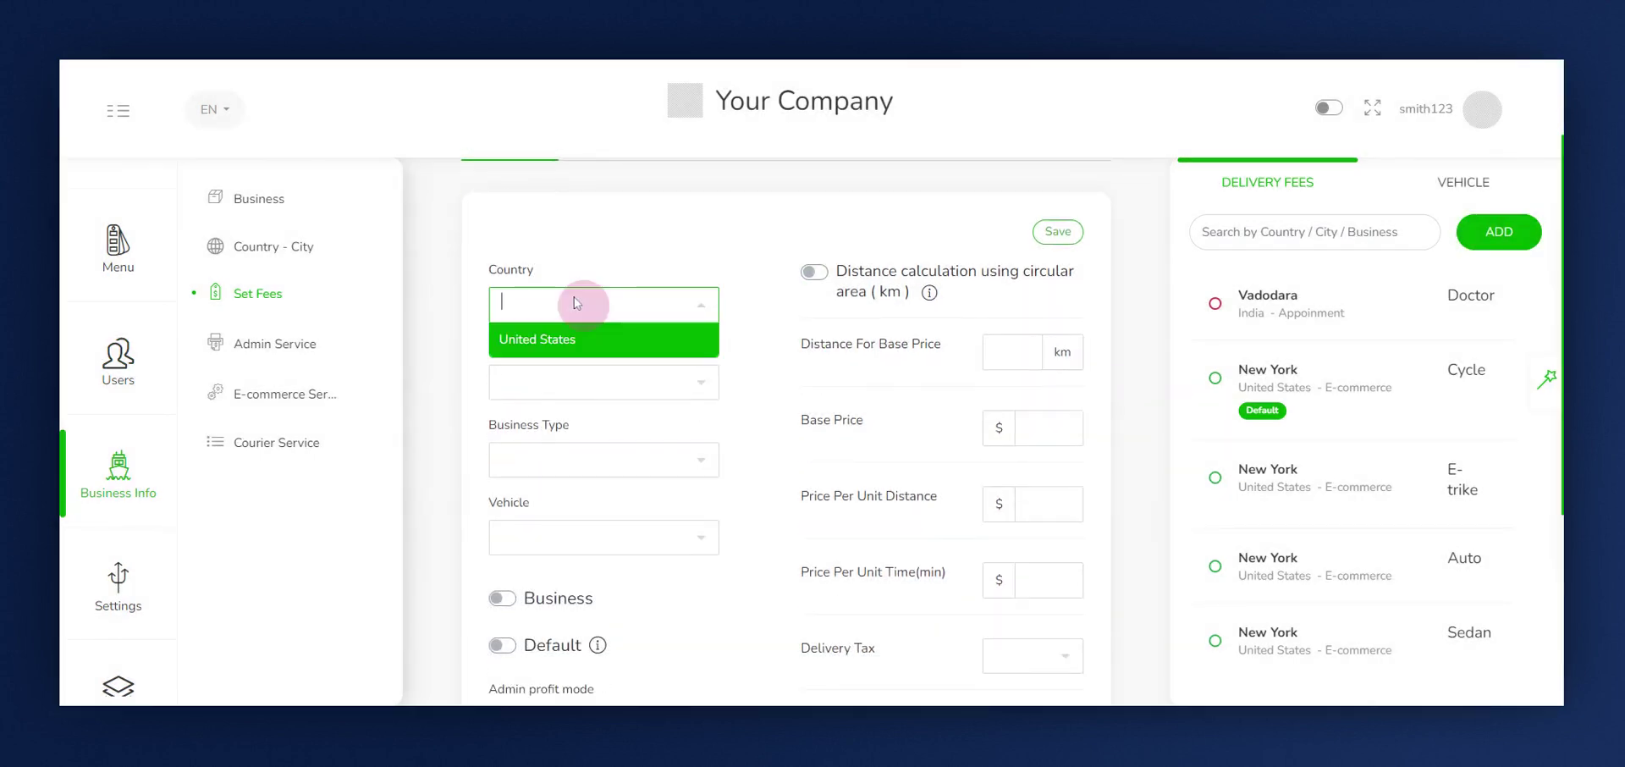
pyautogui.click(538, 341)
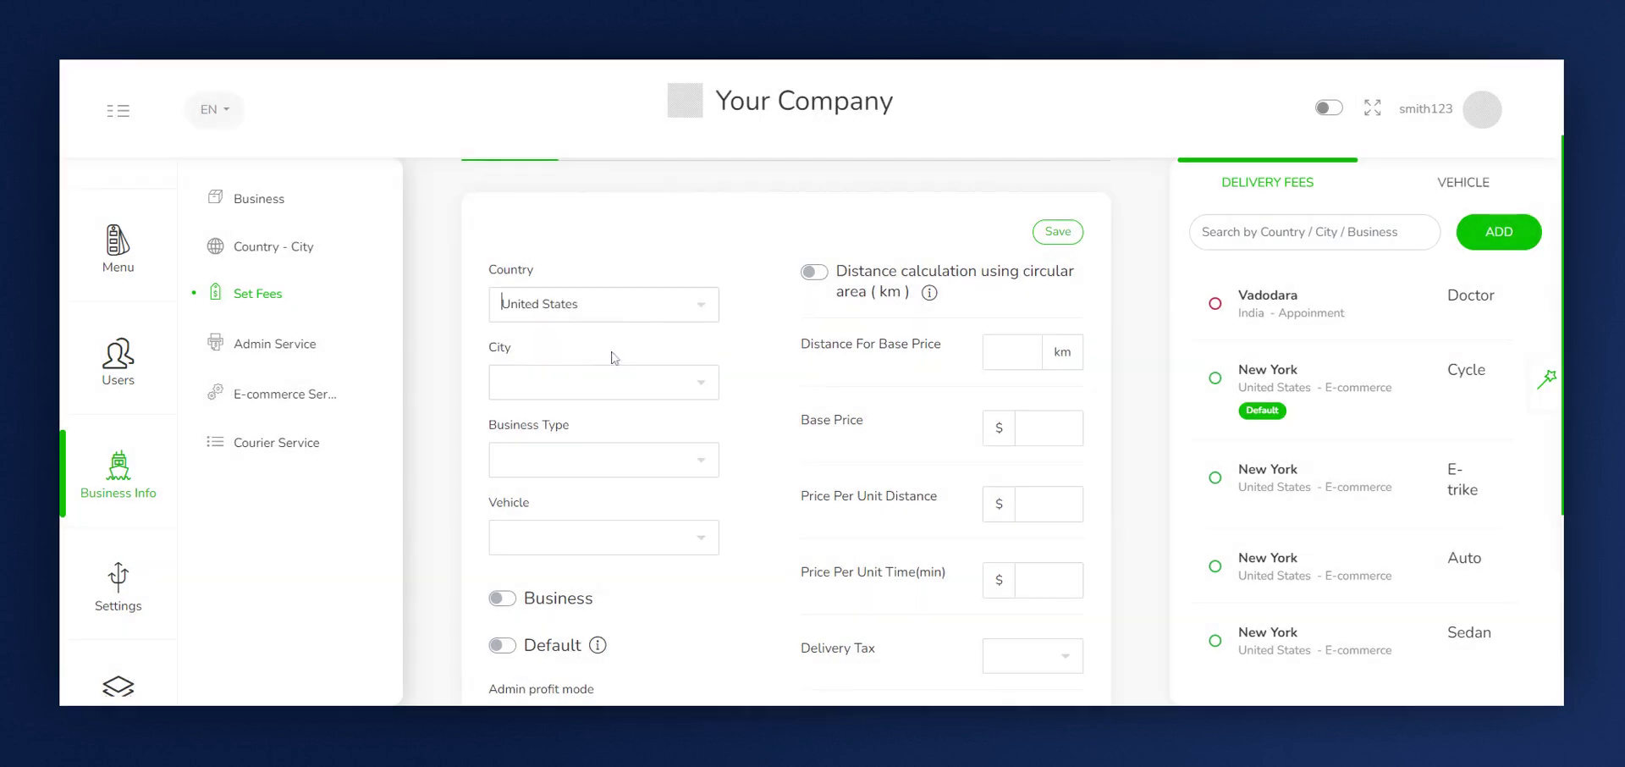
pyautogui.click(585, 378)
pyautogui.write('new')
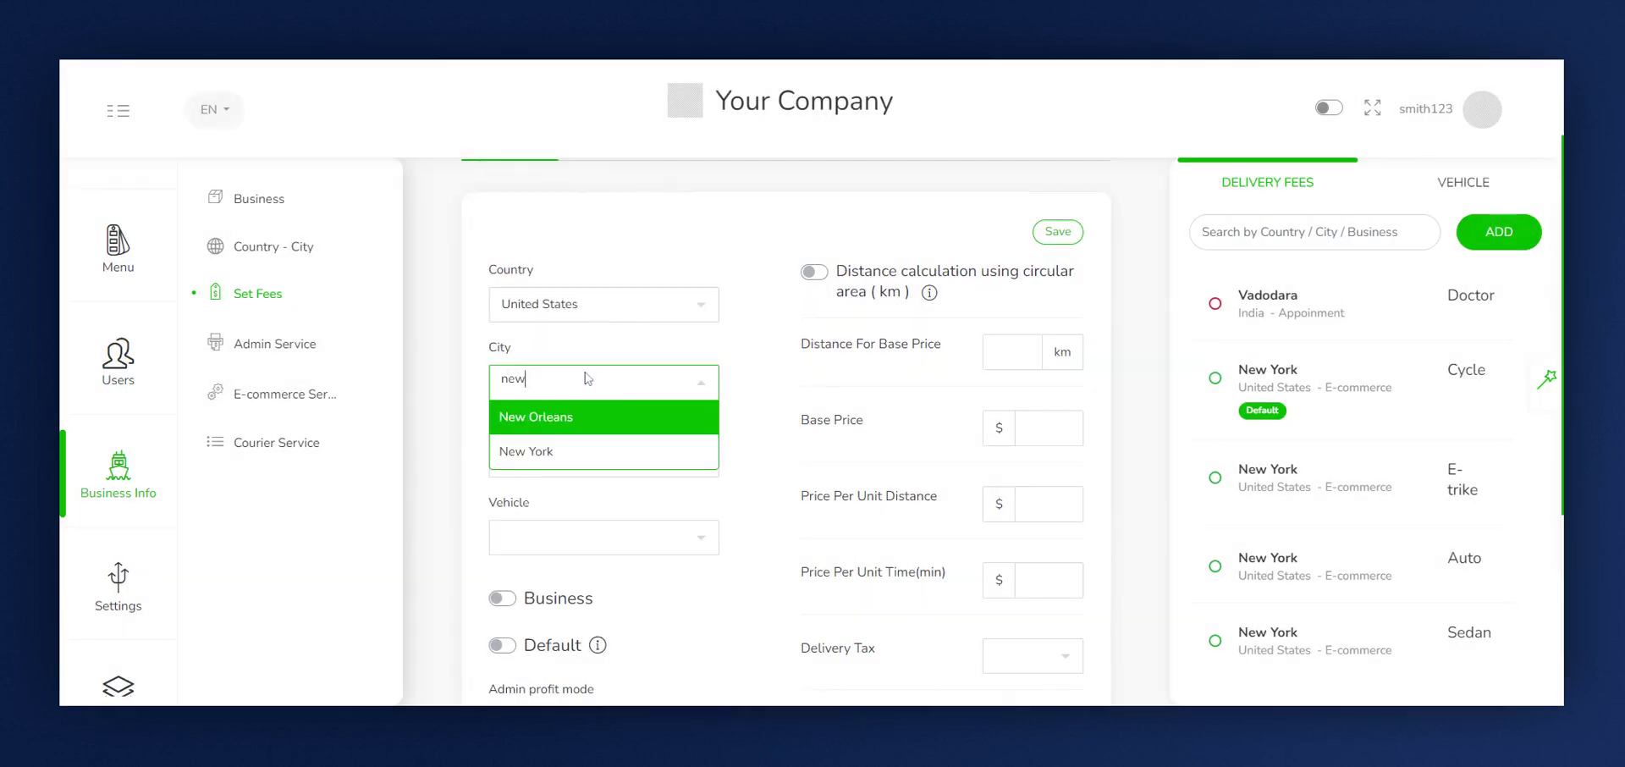
pyautogui.click(551, 450)
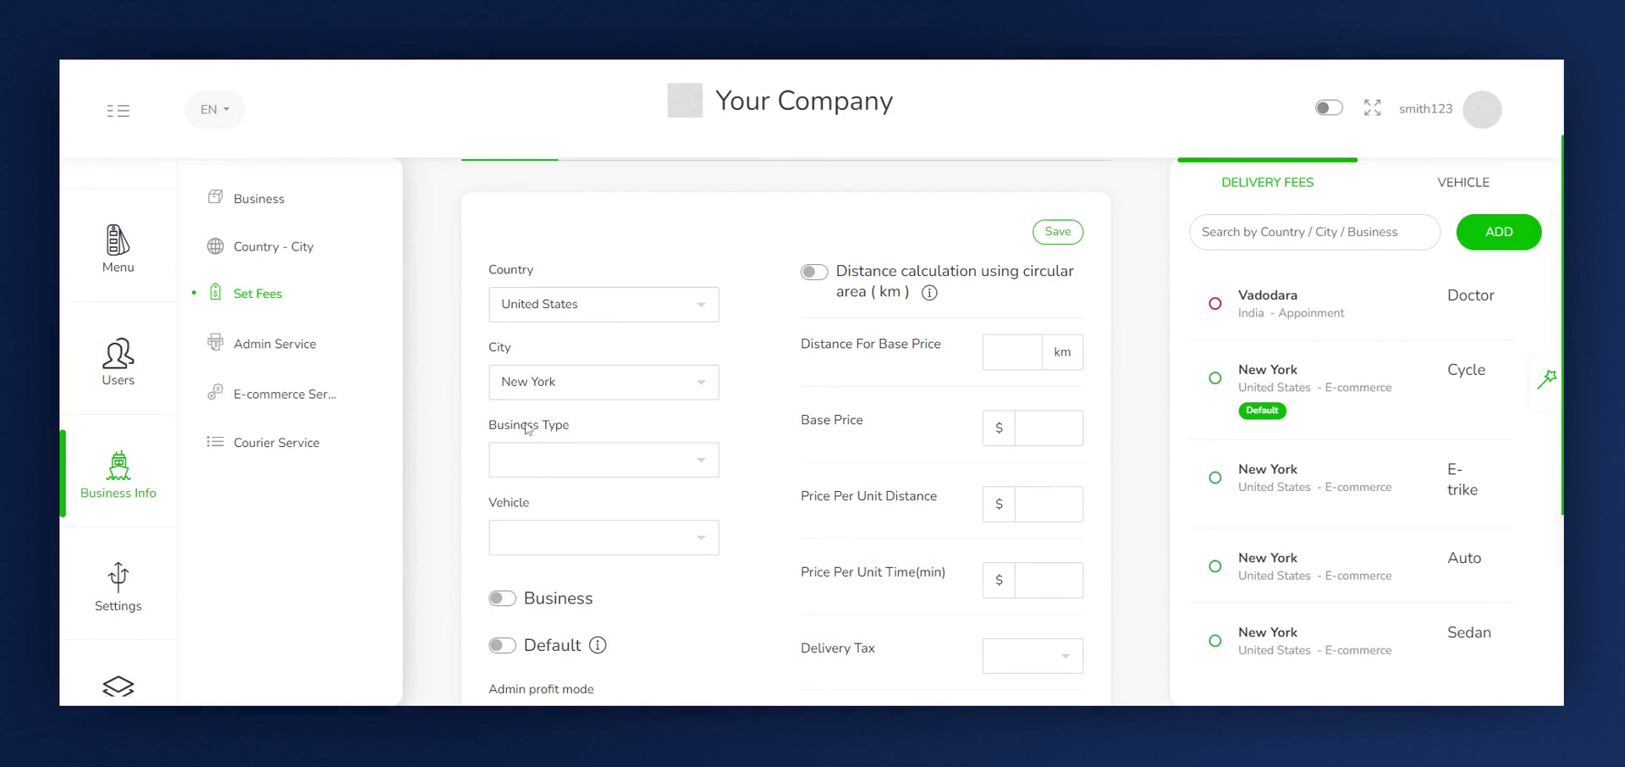
# Step: Set the business type to Appoinment and the service type to Doctor
pyautogui.click(546, 461)
pyautogui.write('ap')
pyautogui.click(541, 486)
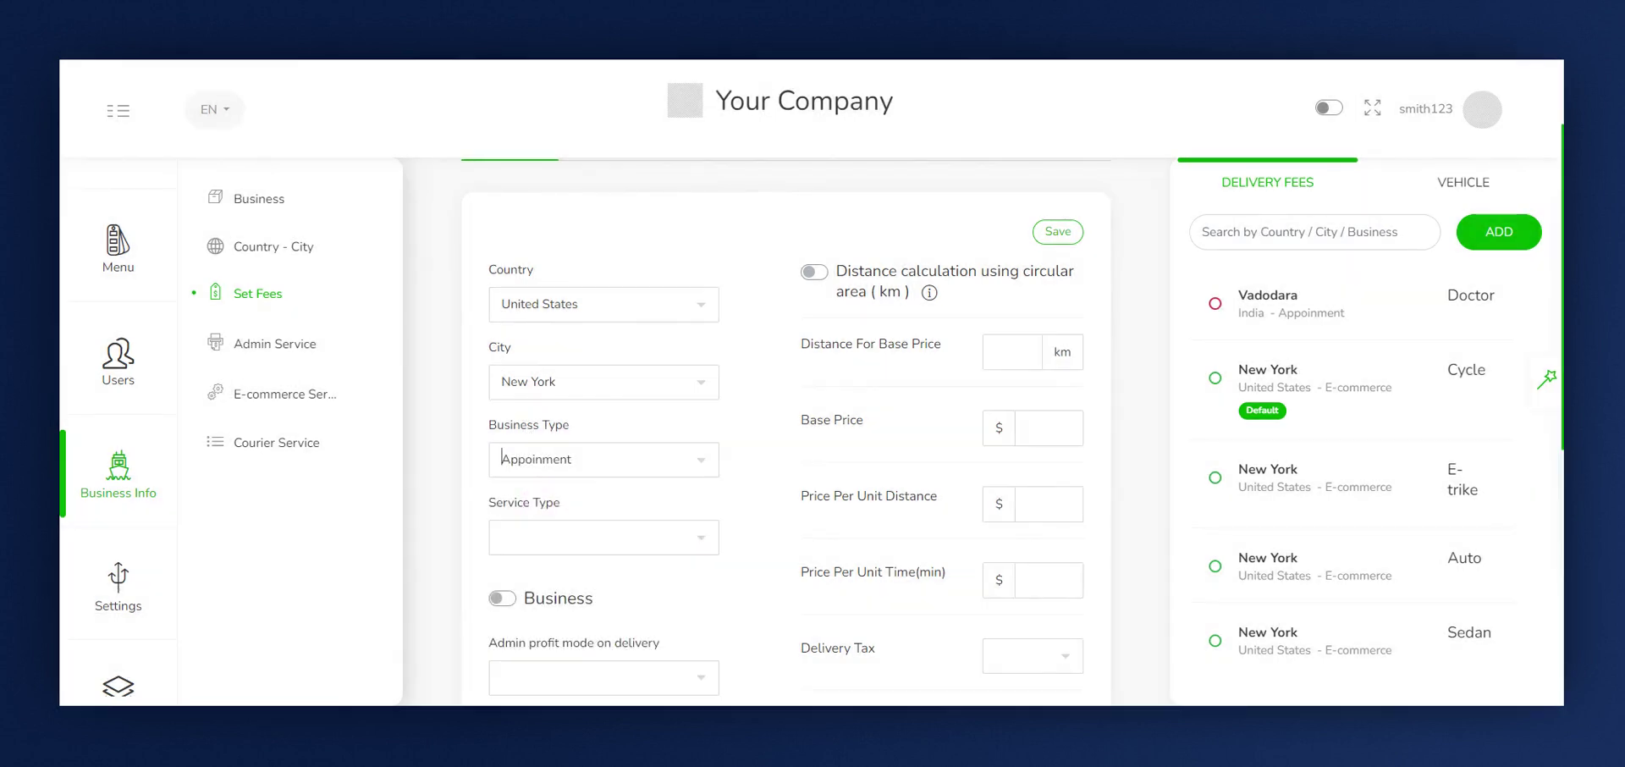
pyautogui.scroll(-2, 588, 326)
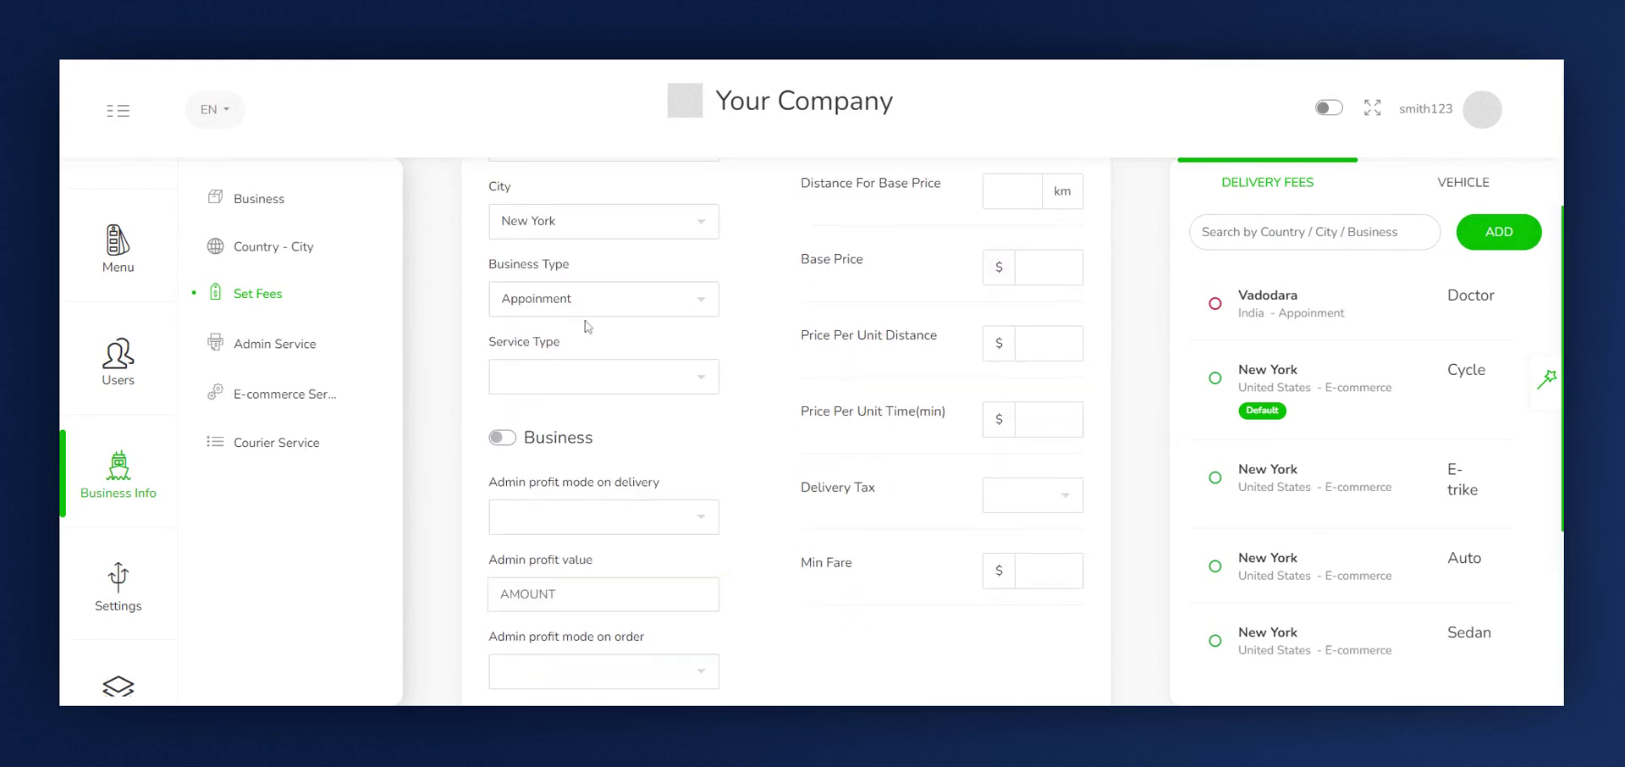
pyautogui.click(542, 370)
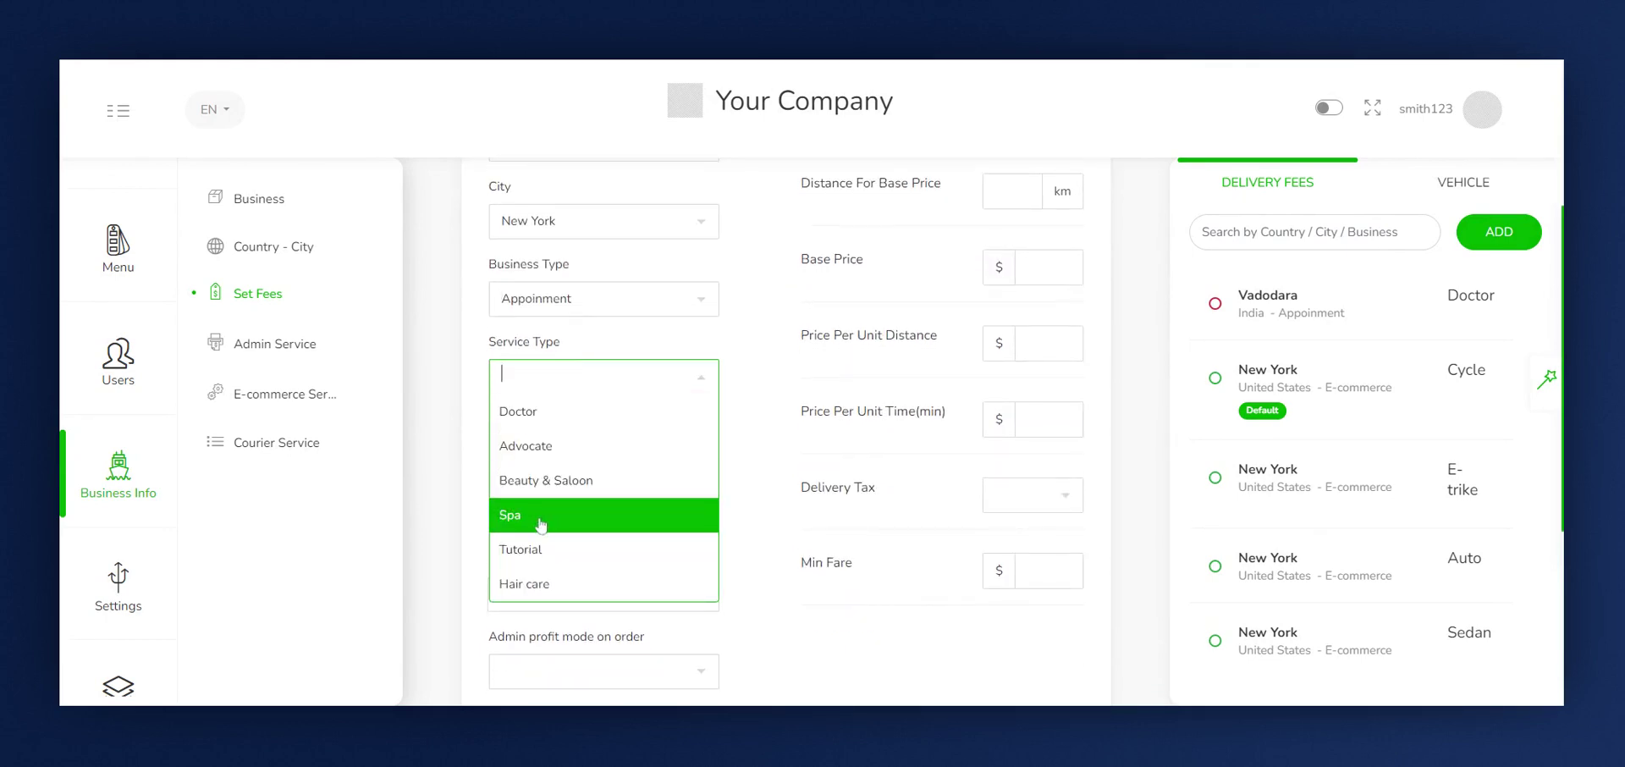
pyautogui.click(536, 413)
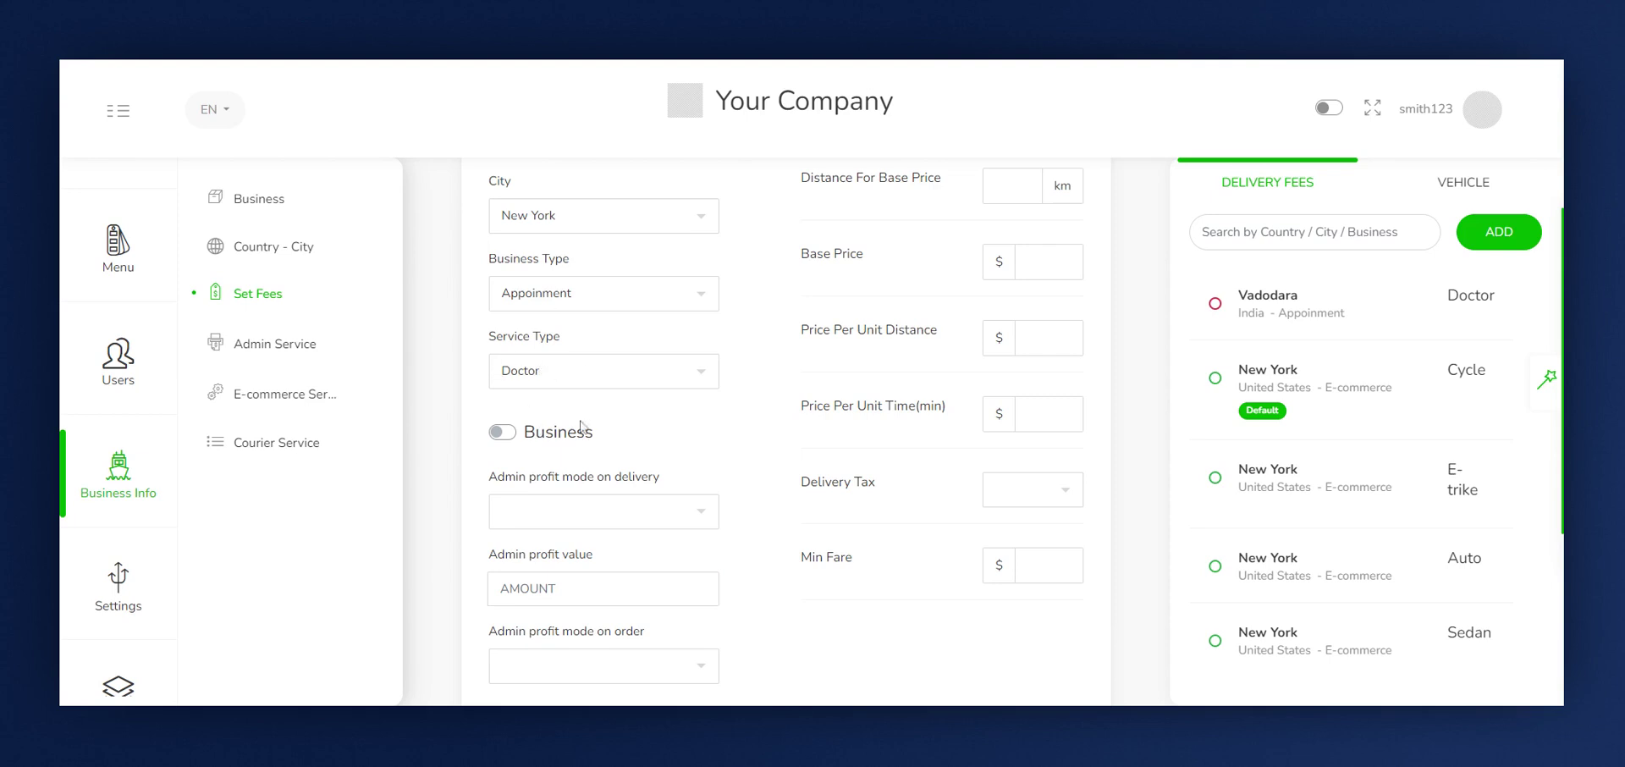
# Step: Enable the Business option and set the admin profit on delivery to Percentage with a value of 20
pyautogui.click(501, 435)
pyautogui.scroll(-1, 576, 435)
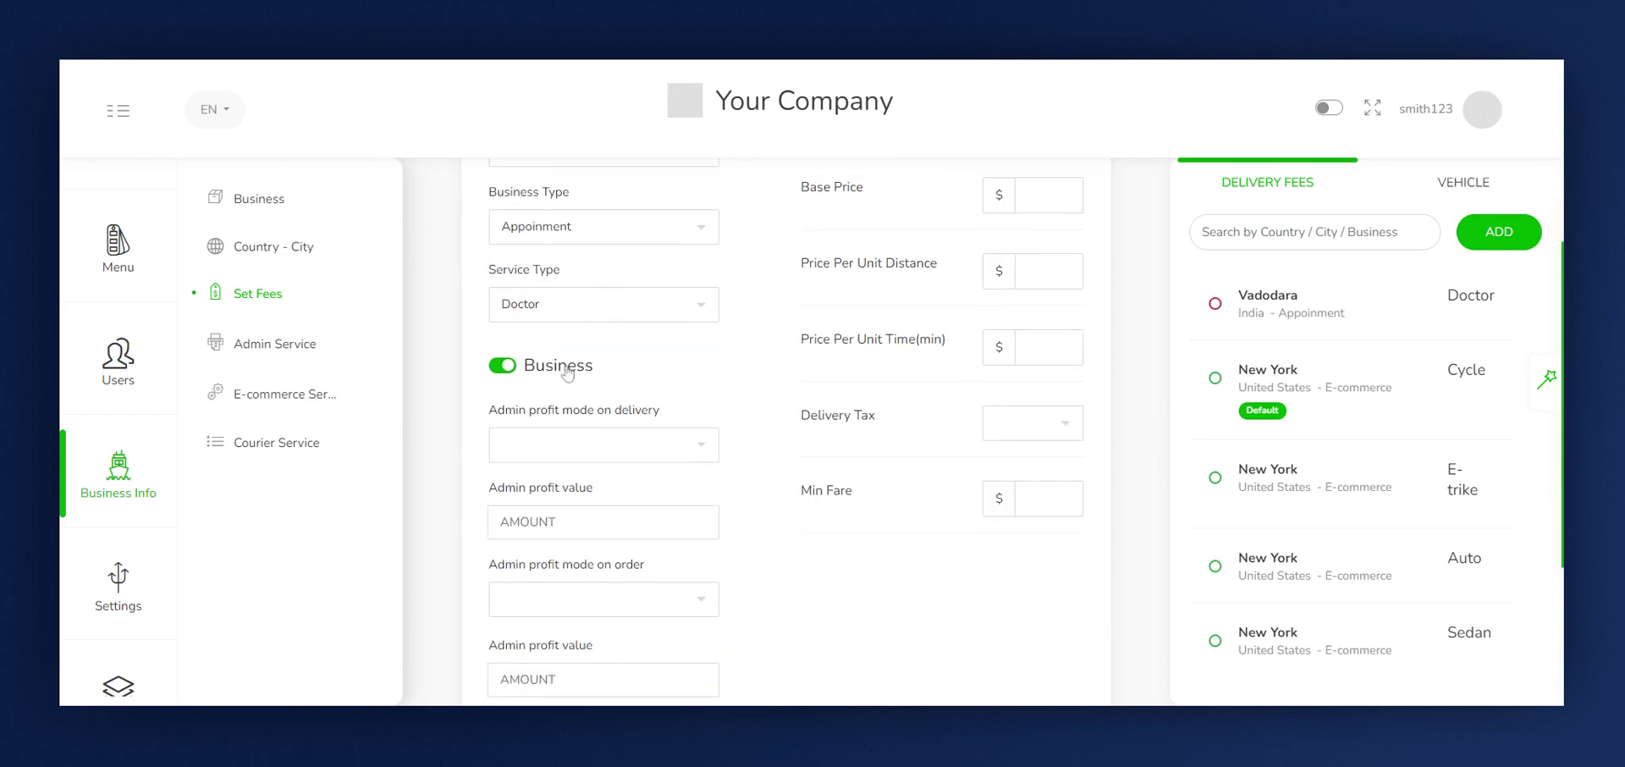
pyautogui.scroll(-1, 567, 373)
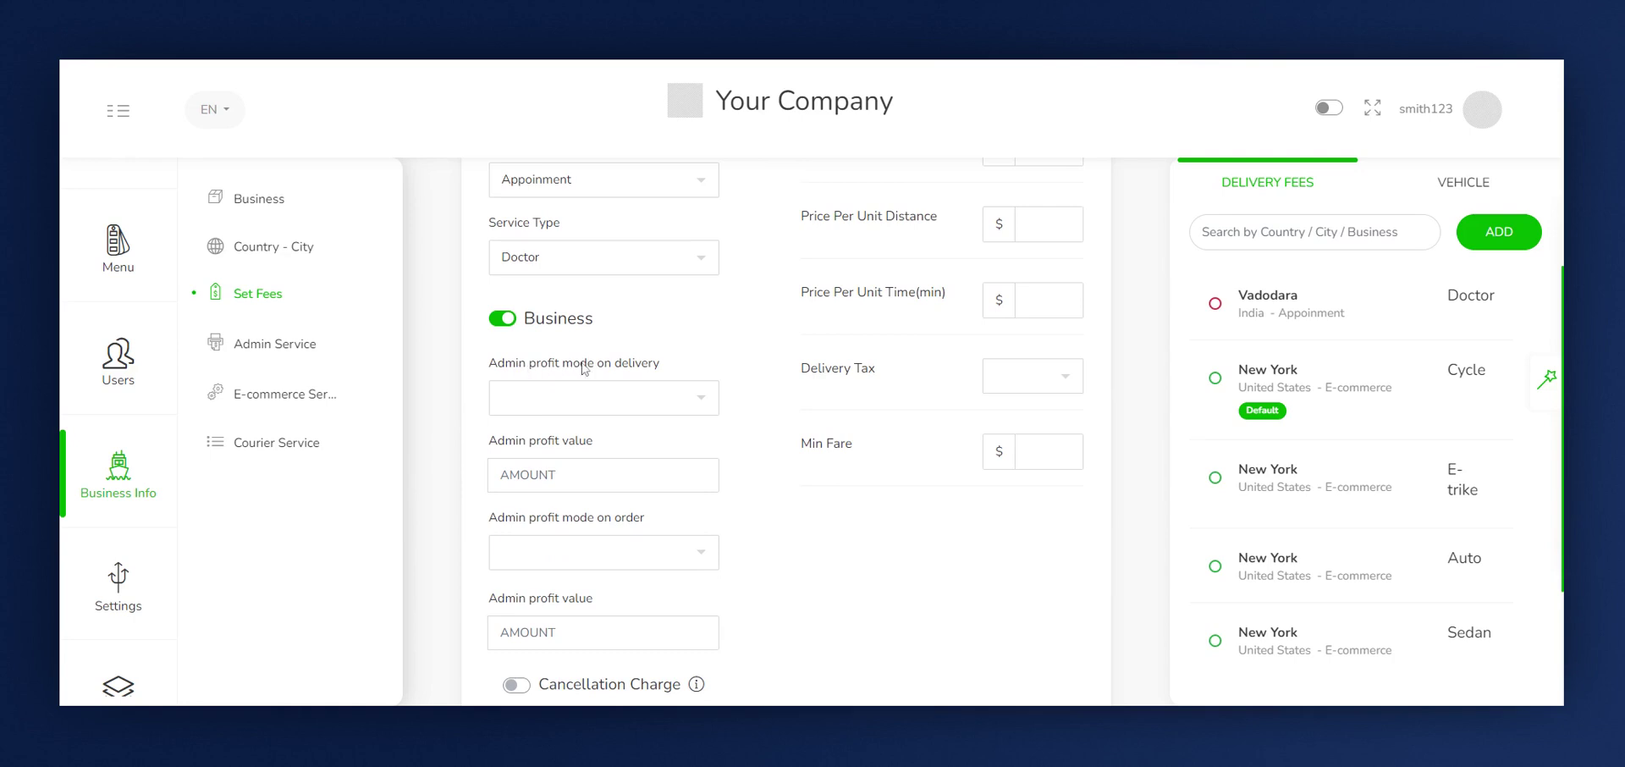
pyautogui.click(604, 404)
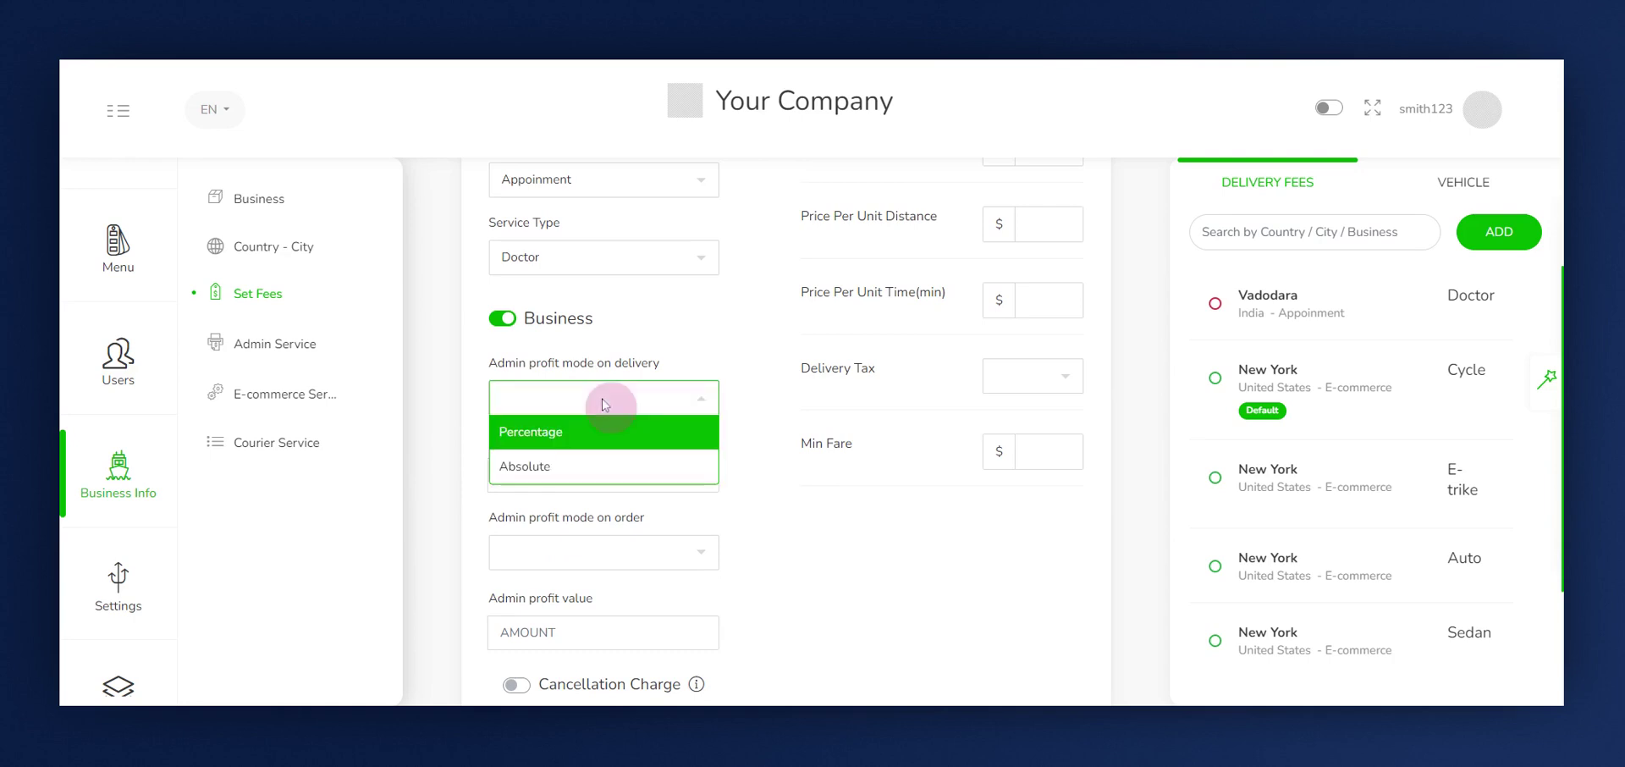
pyautogui.click(531, 465)
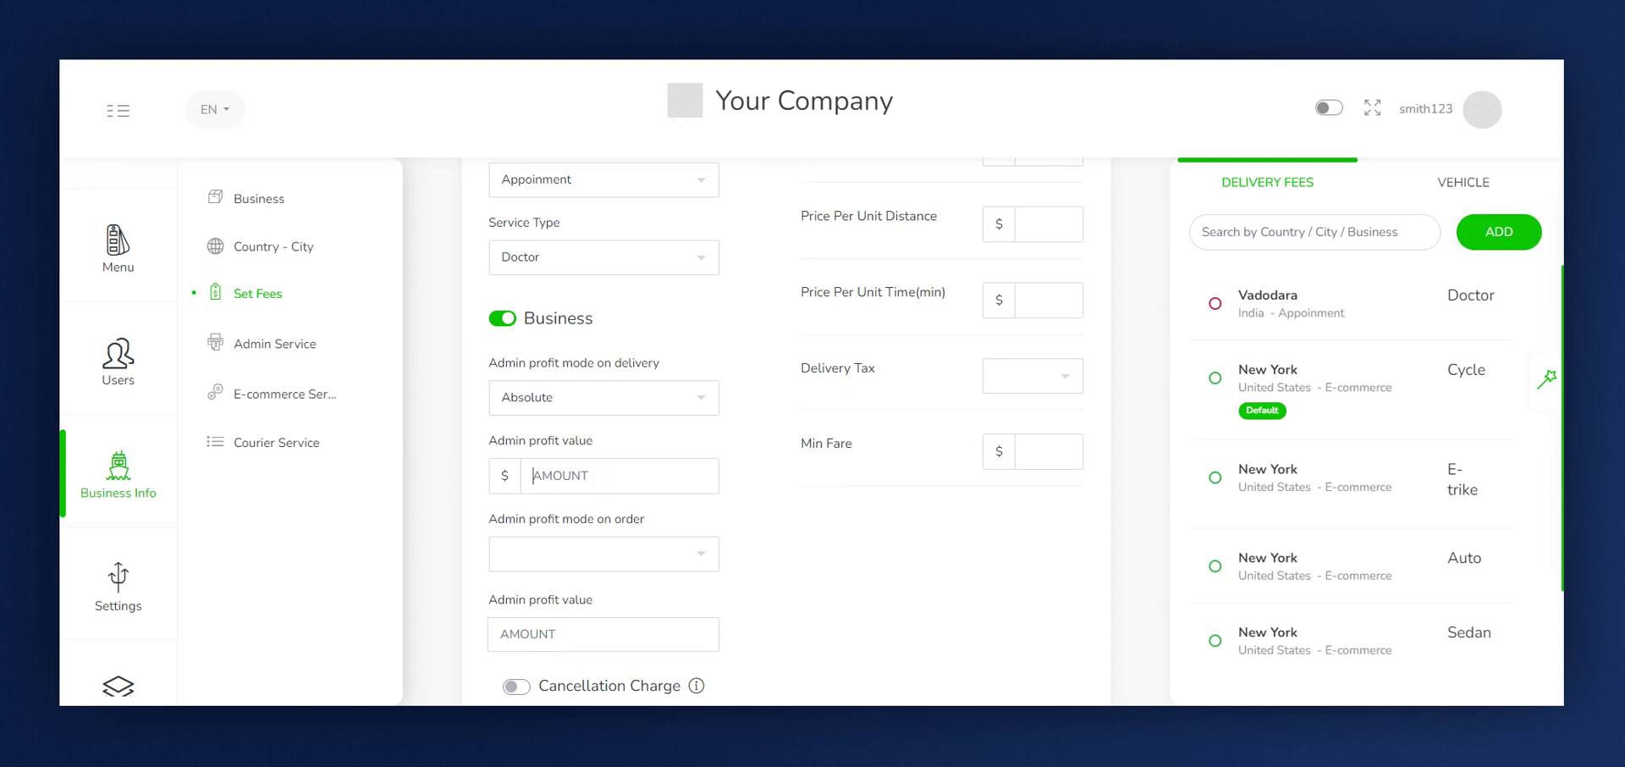
pyautogui.write('20')
pyautogui.click(540, 396)
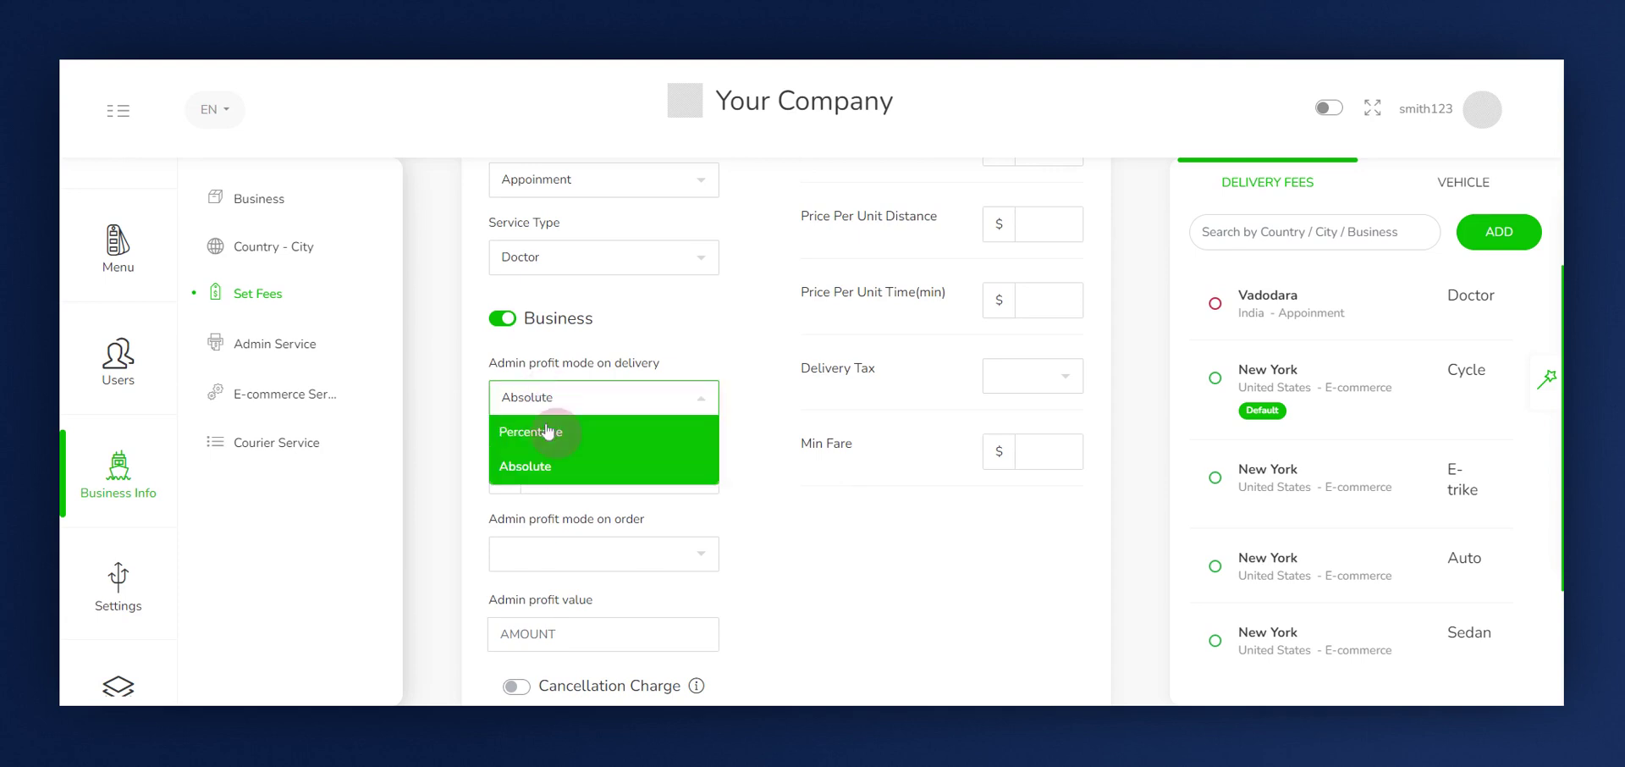
pyautogui.click(549, 425)
pyautogui.click(575, 474)
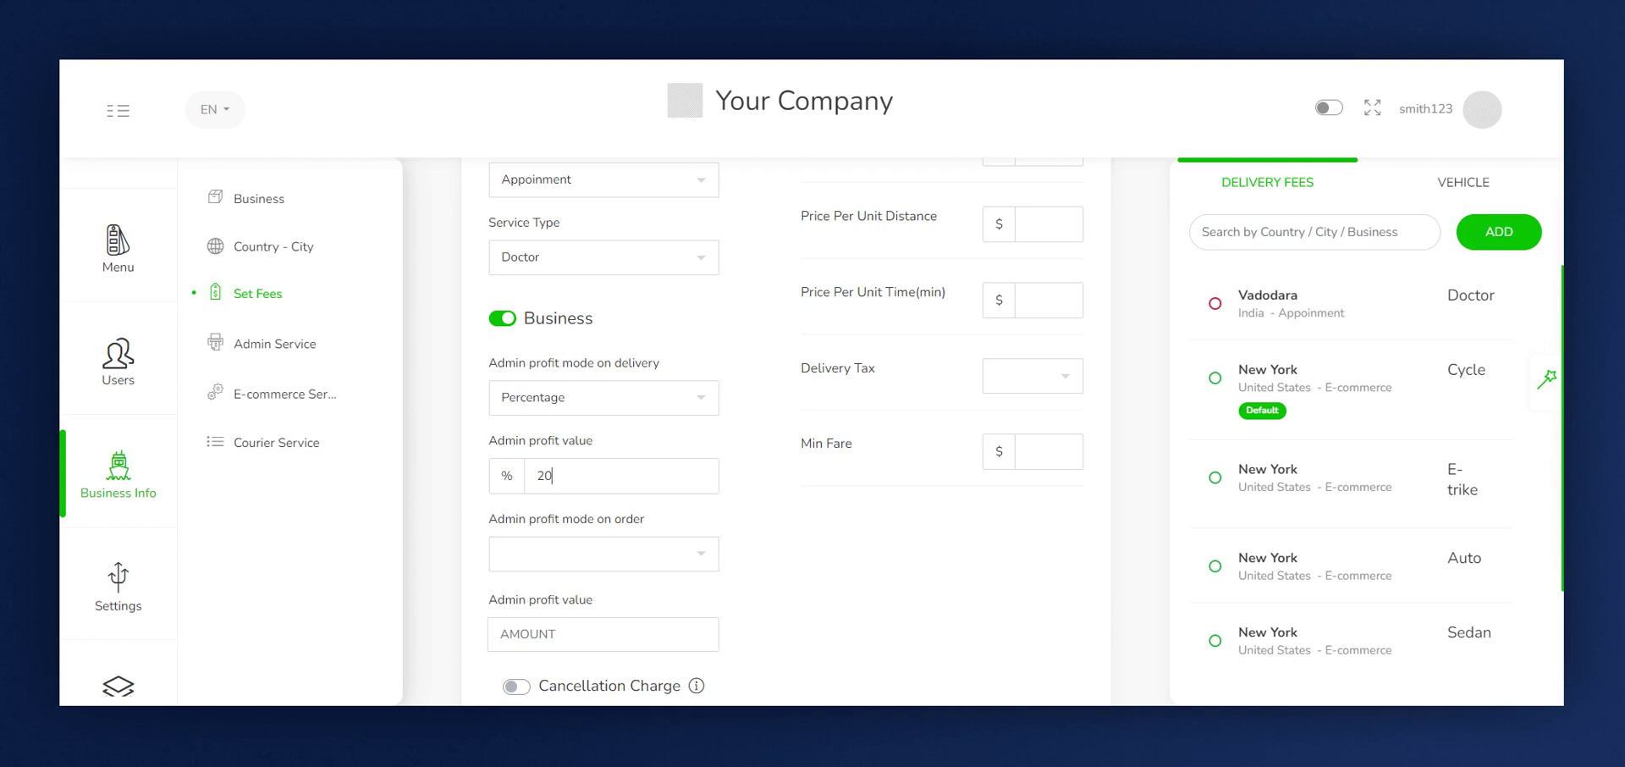
# Step: Set the admin profit mode on order to Percentage with a profit value of 19
pyautogui.scroll(-2, 588, 412)
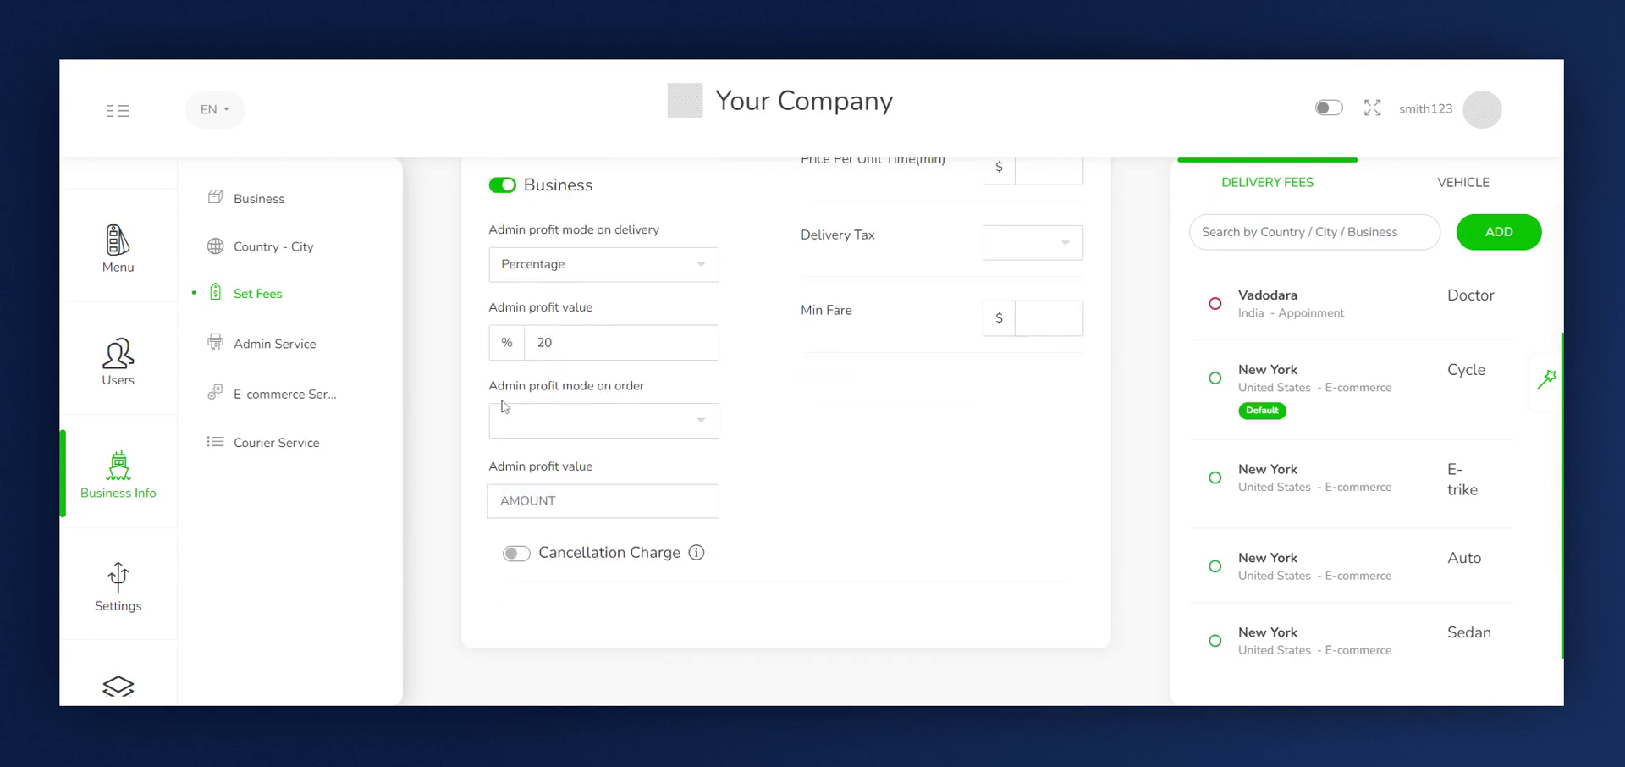
pyautogui.click(575, 427)
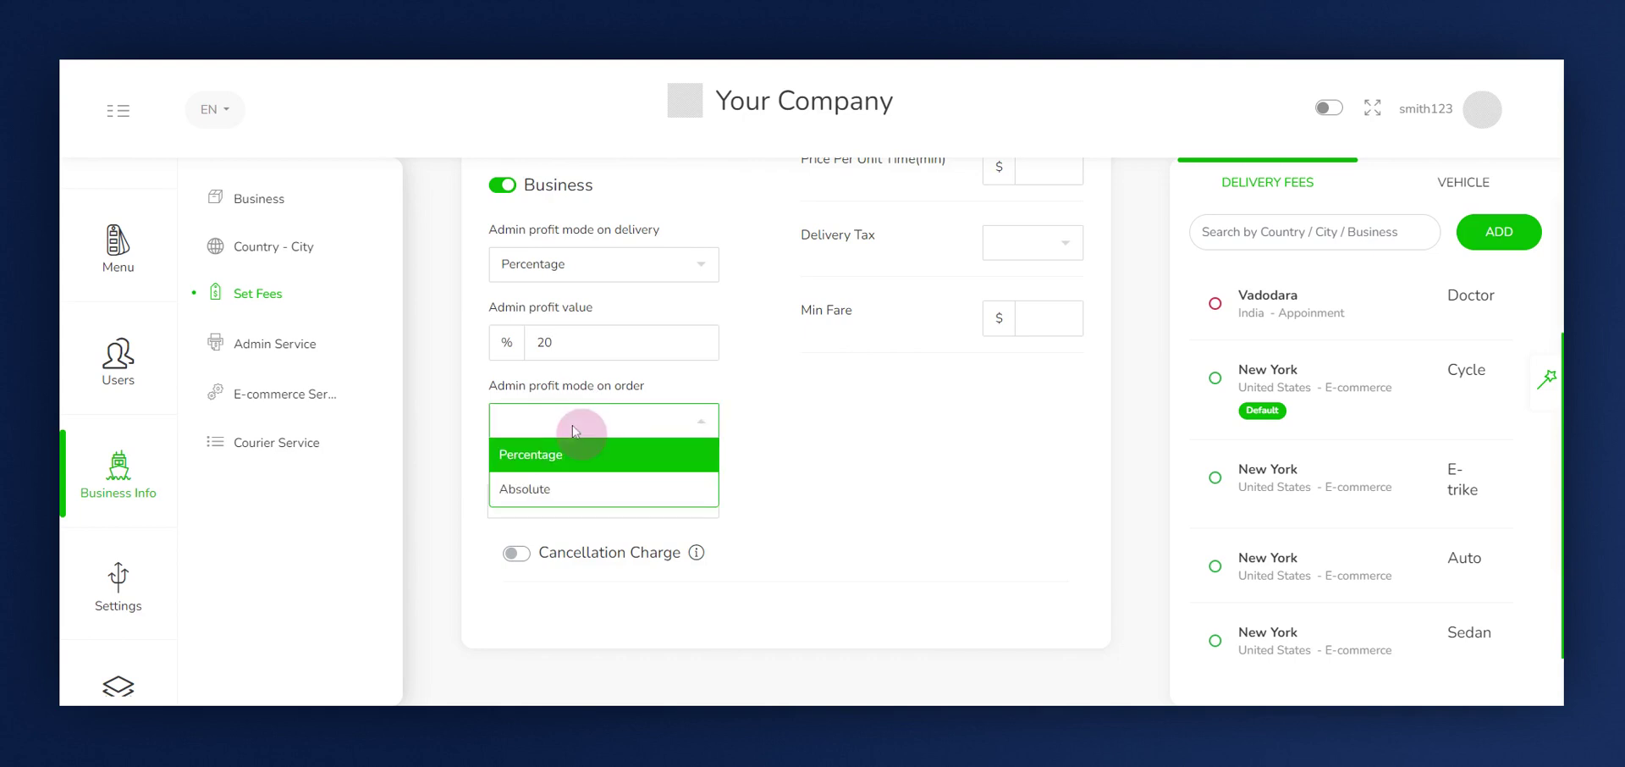
pyautogui.click(524, 457)
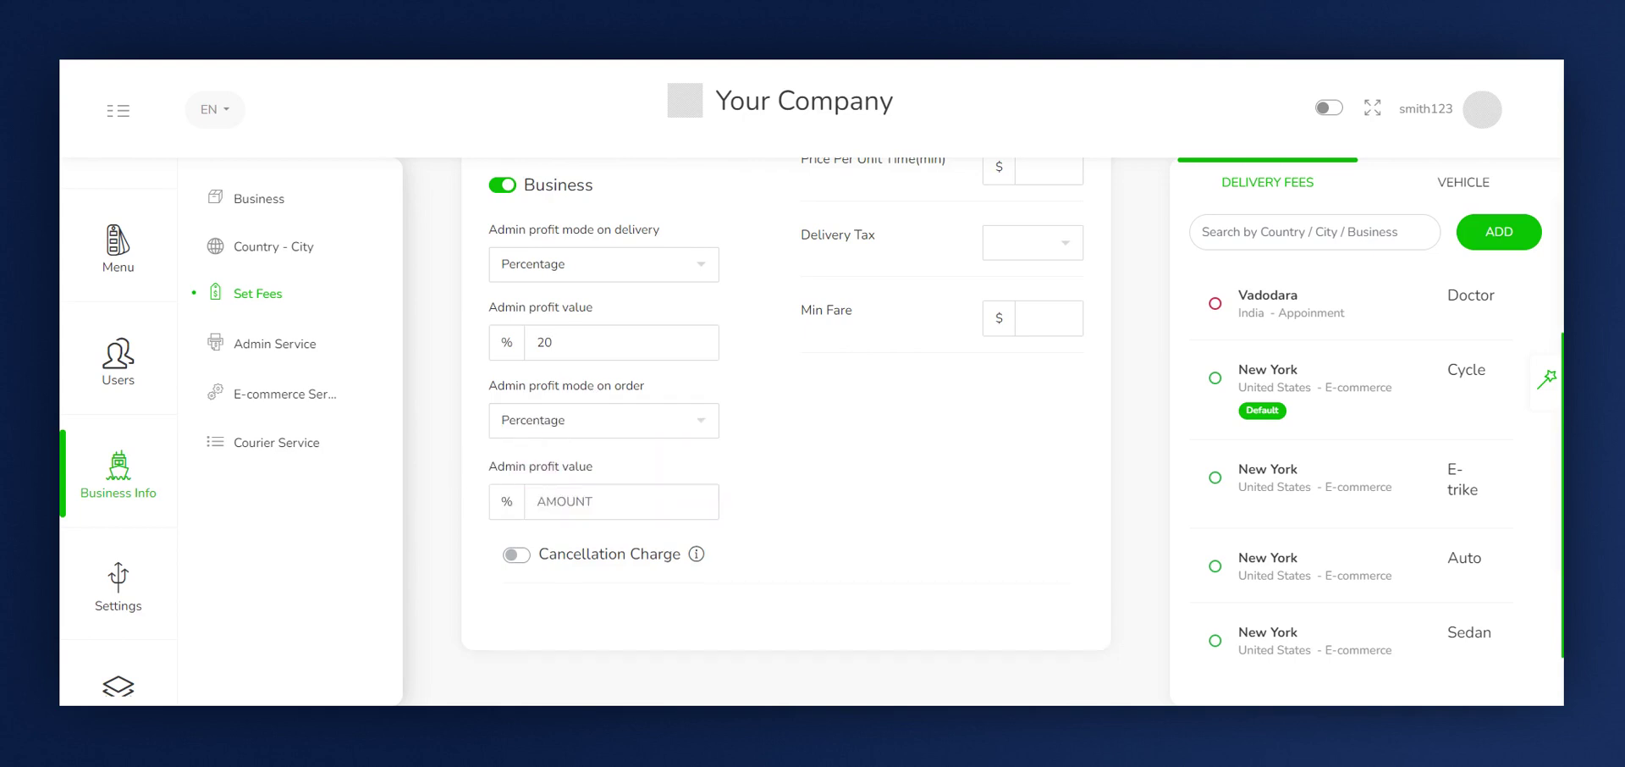
pyautogui.click(581, 505)
pyautogui.write('19')
# Step: Change the admin profit value on order to 20
pyautogui.scroll(-1, 580, 505)
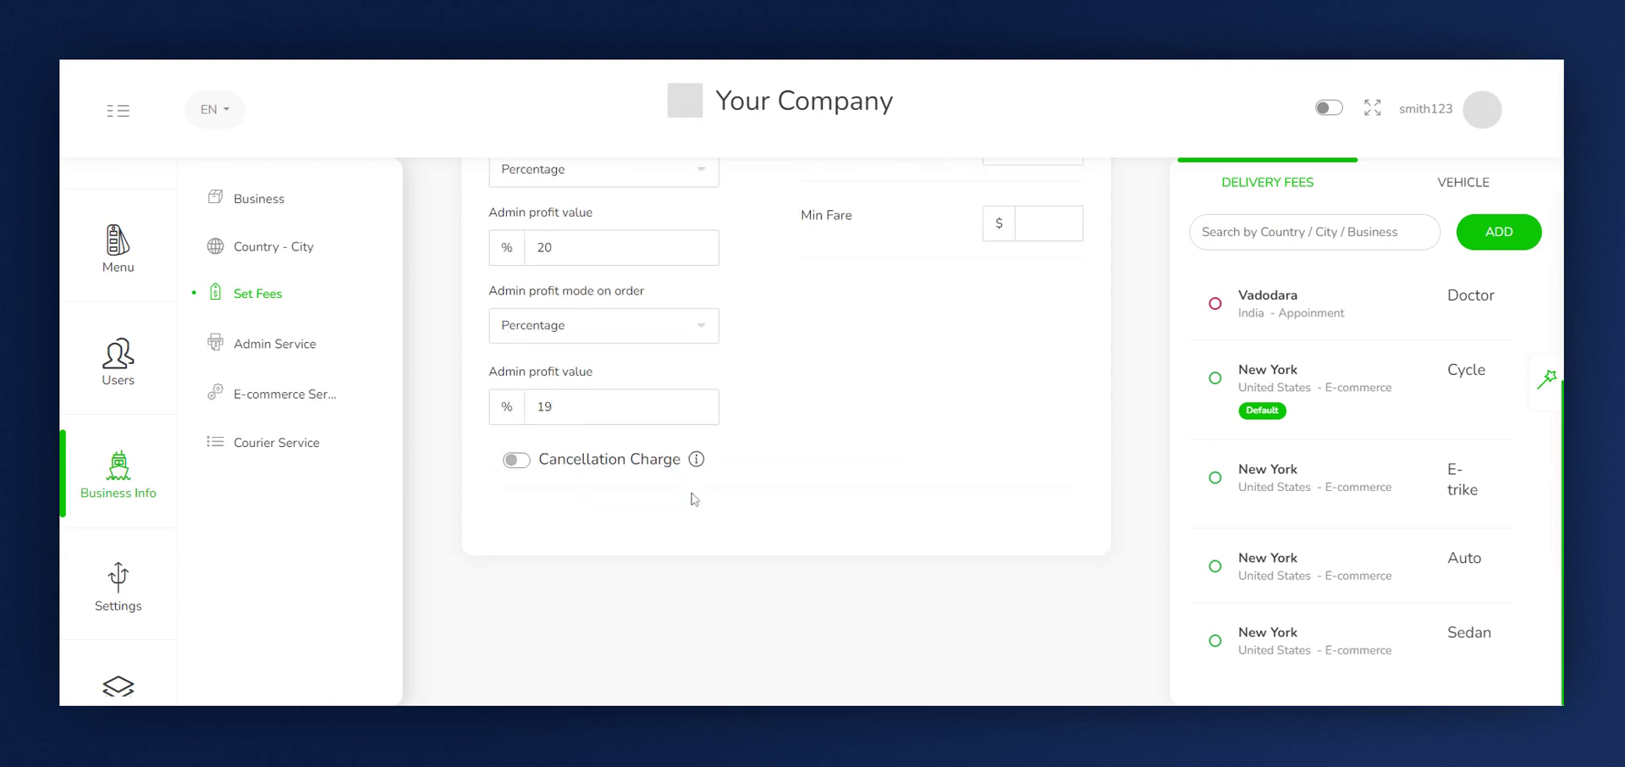
pyautogui.click(518, 461)
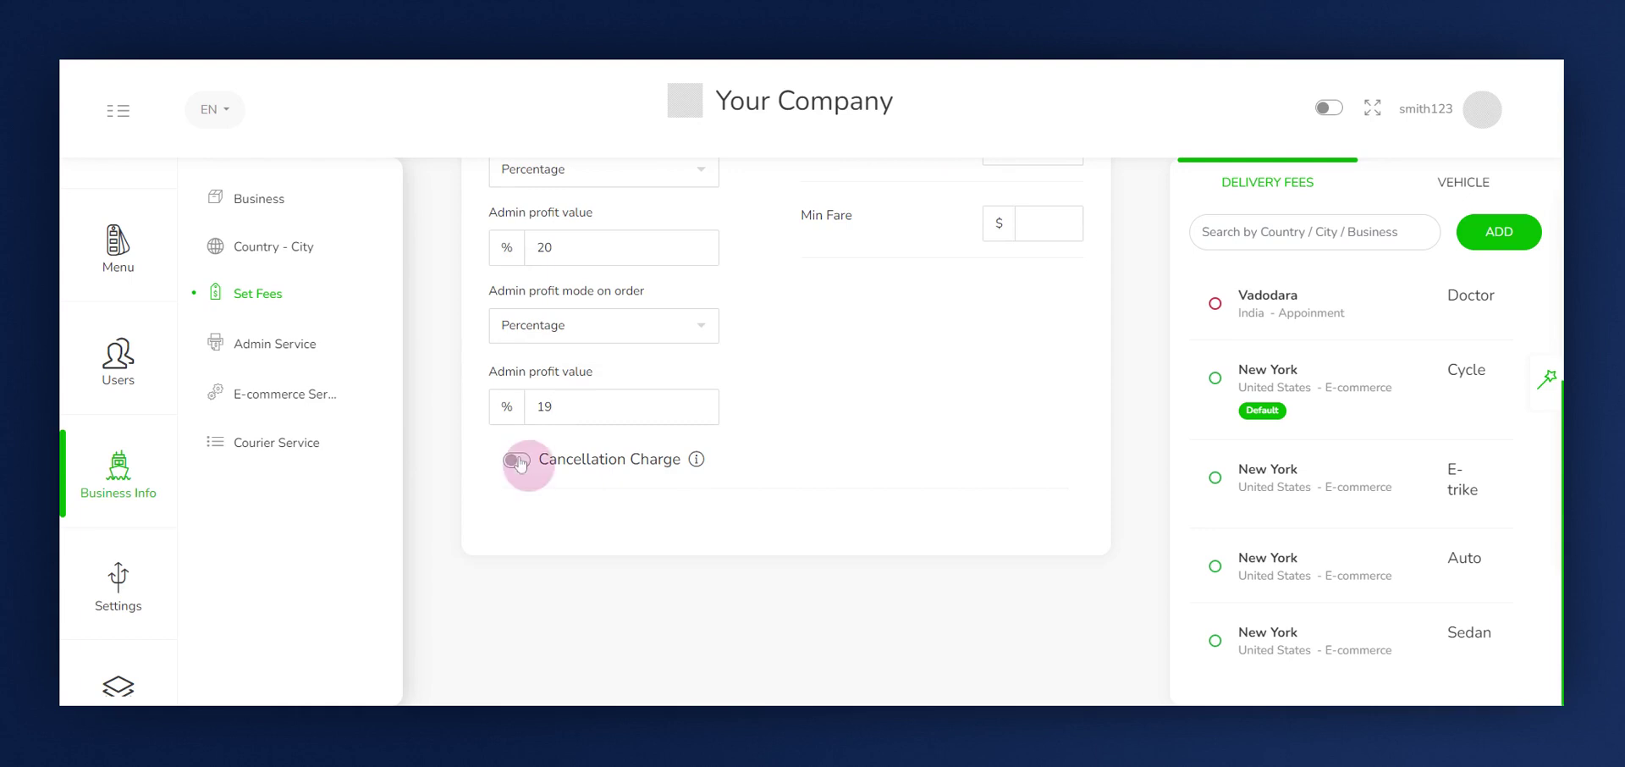
pyautogui.click(517, 461)
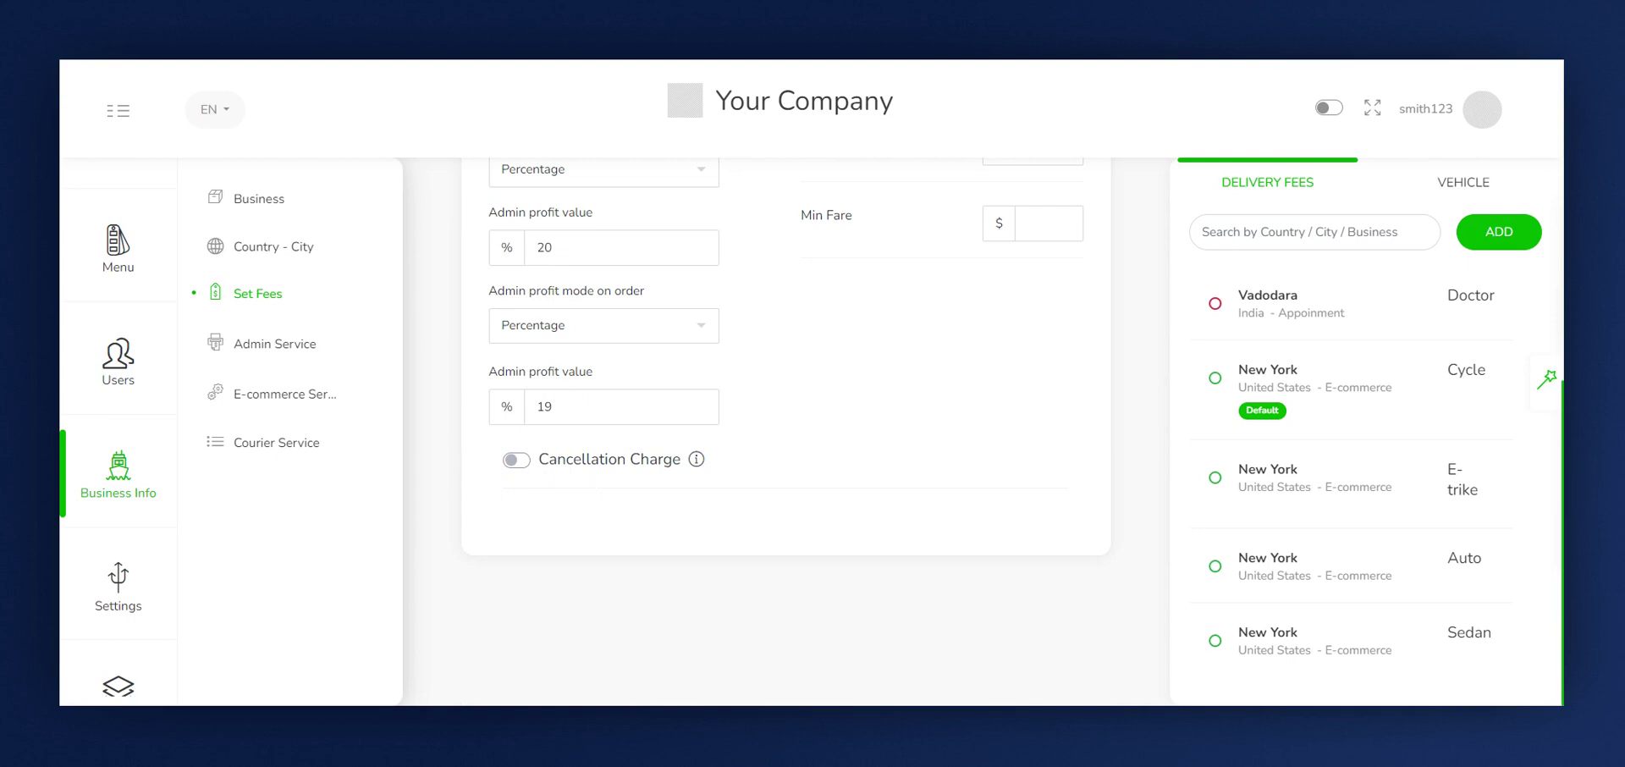
pyautogui.click(578, 414)
pyautogui.press('BackSpace')
pyautogui.press('BackSpace')
pyautogui.write('20')
# Step: Enable the cancellation charge and set it to the Percentage type with a charge of 20
pyautogui.click(516, 460)
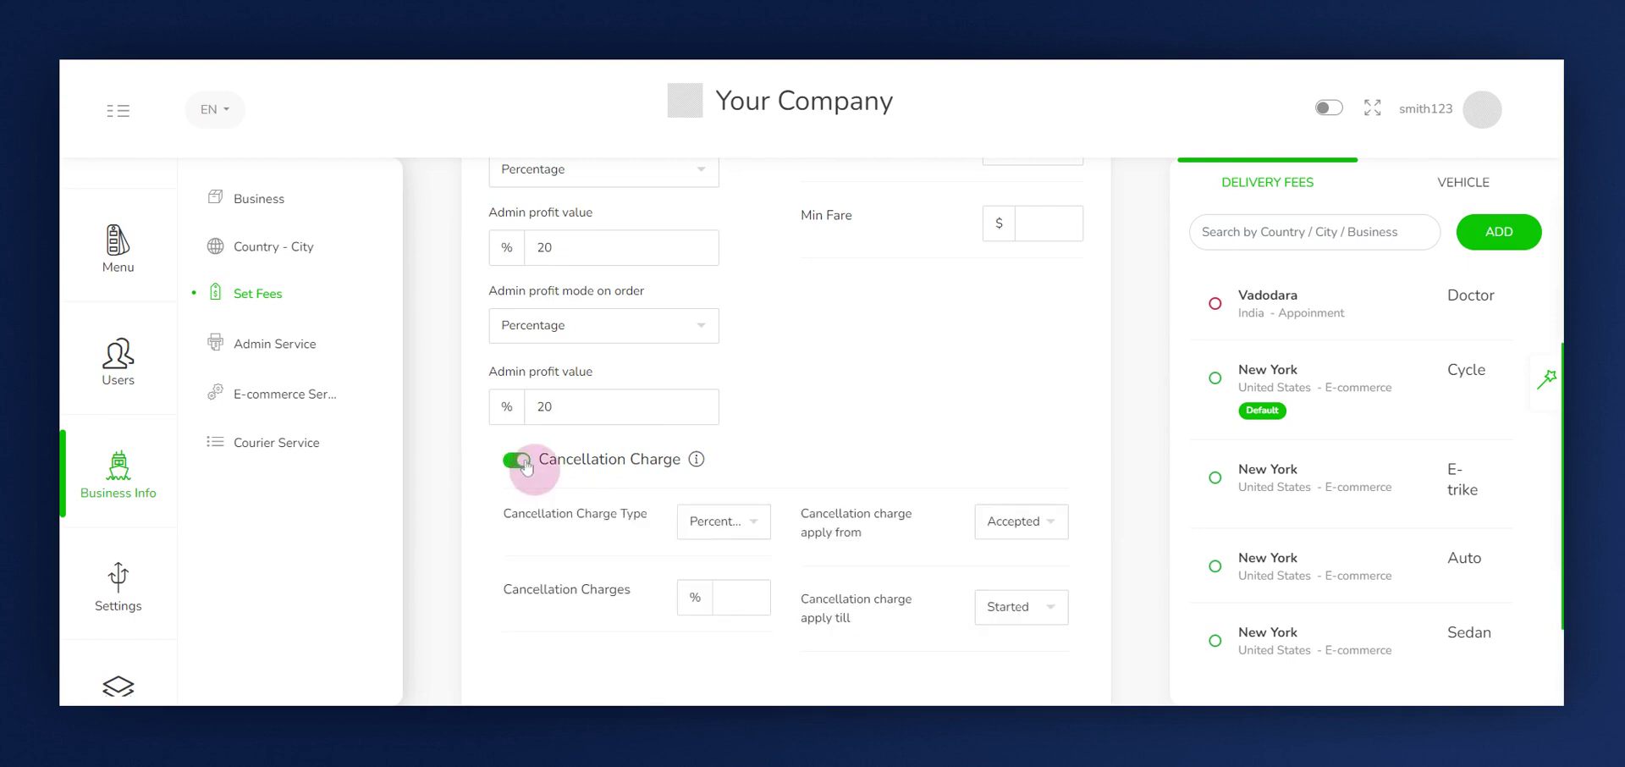
pyautogui.scroll(-1, 525, 465)
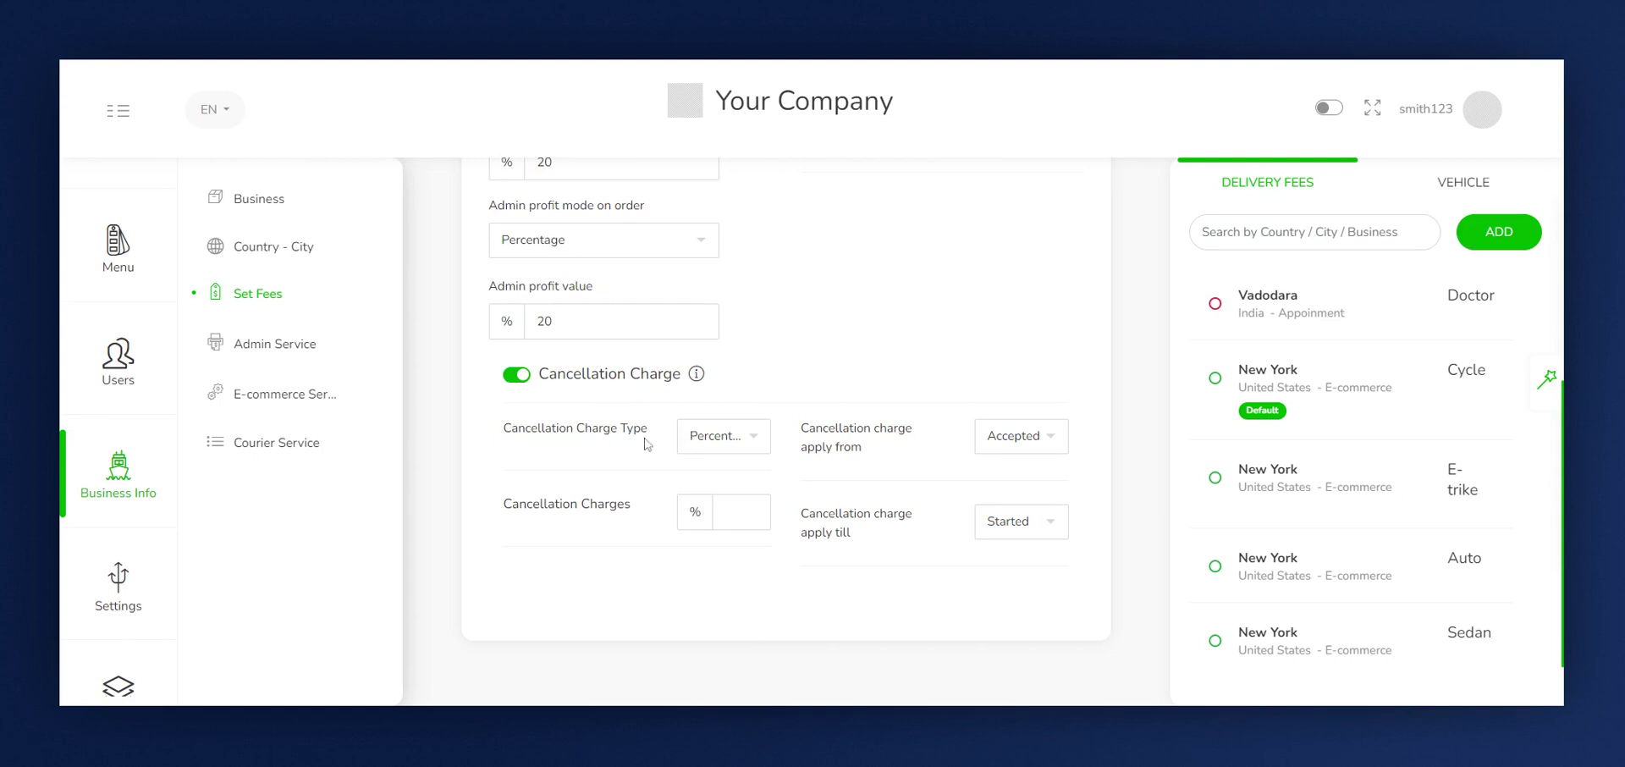
pyautogui.click(723, 451)
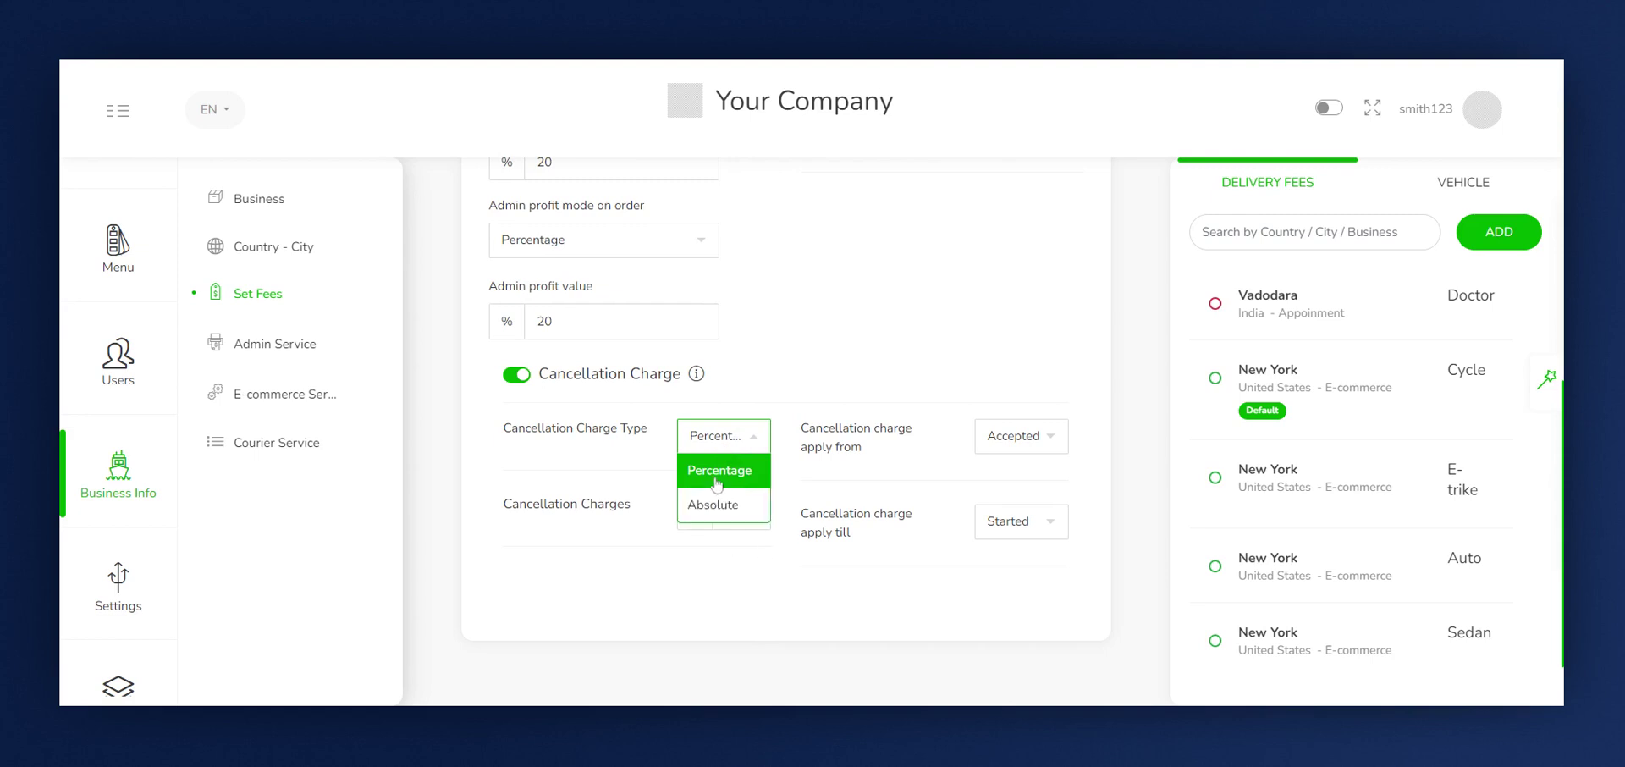
pyautogui.click(715, 481)
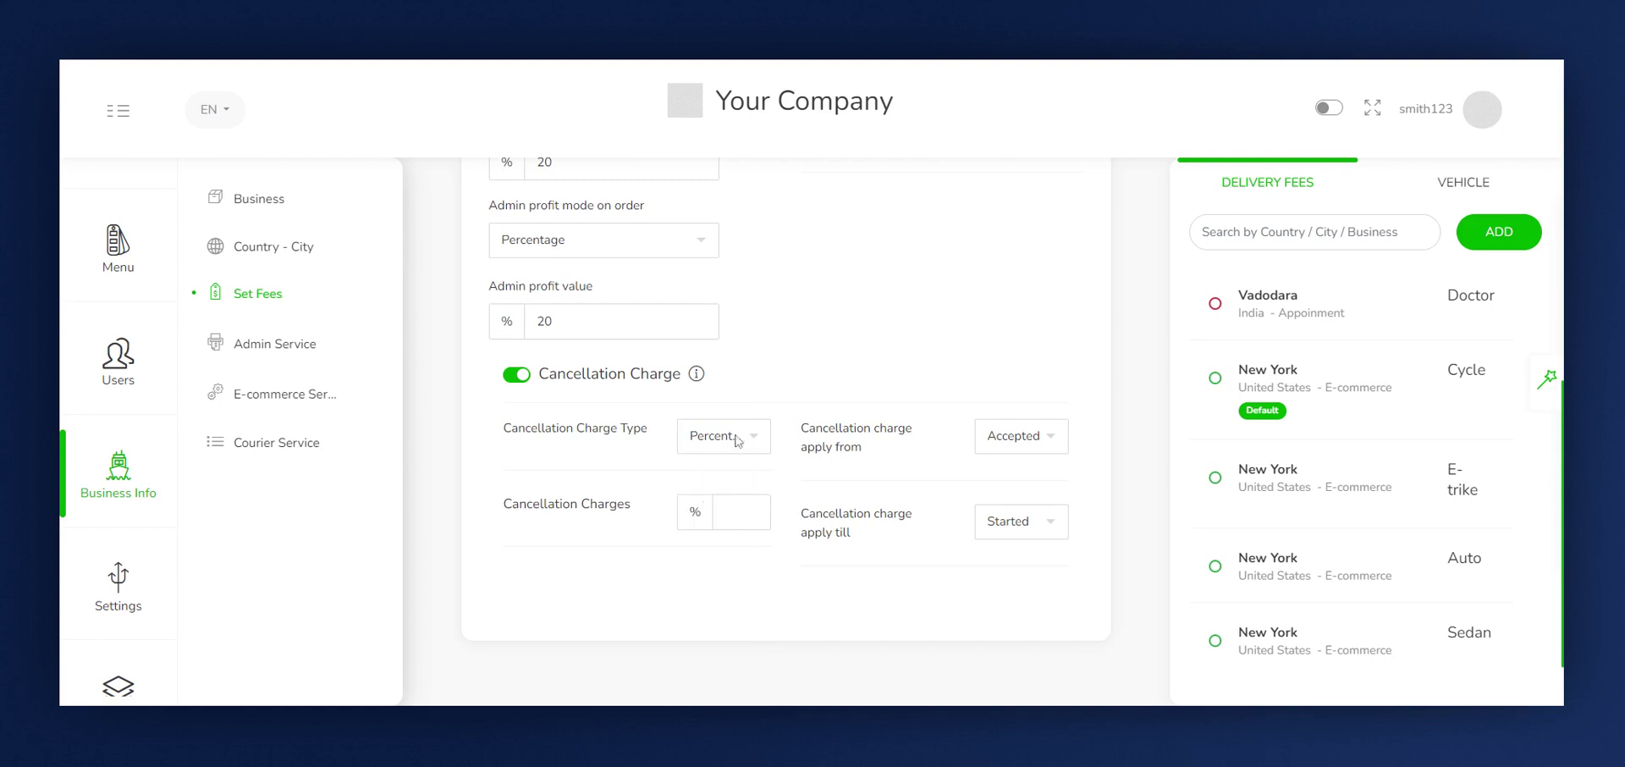
pyautogui.click(728, 512)
pyautogui.write('20')
# Step: Set the cancellation charge to apply from Accepted and choose the status until which it applies
pyautogui.click(1006, 438)
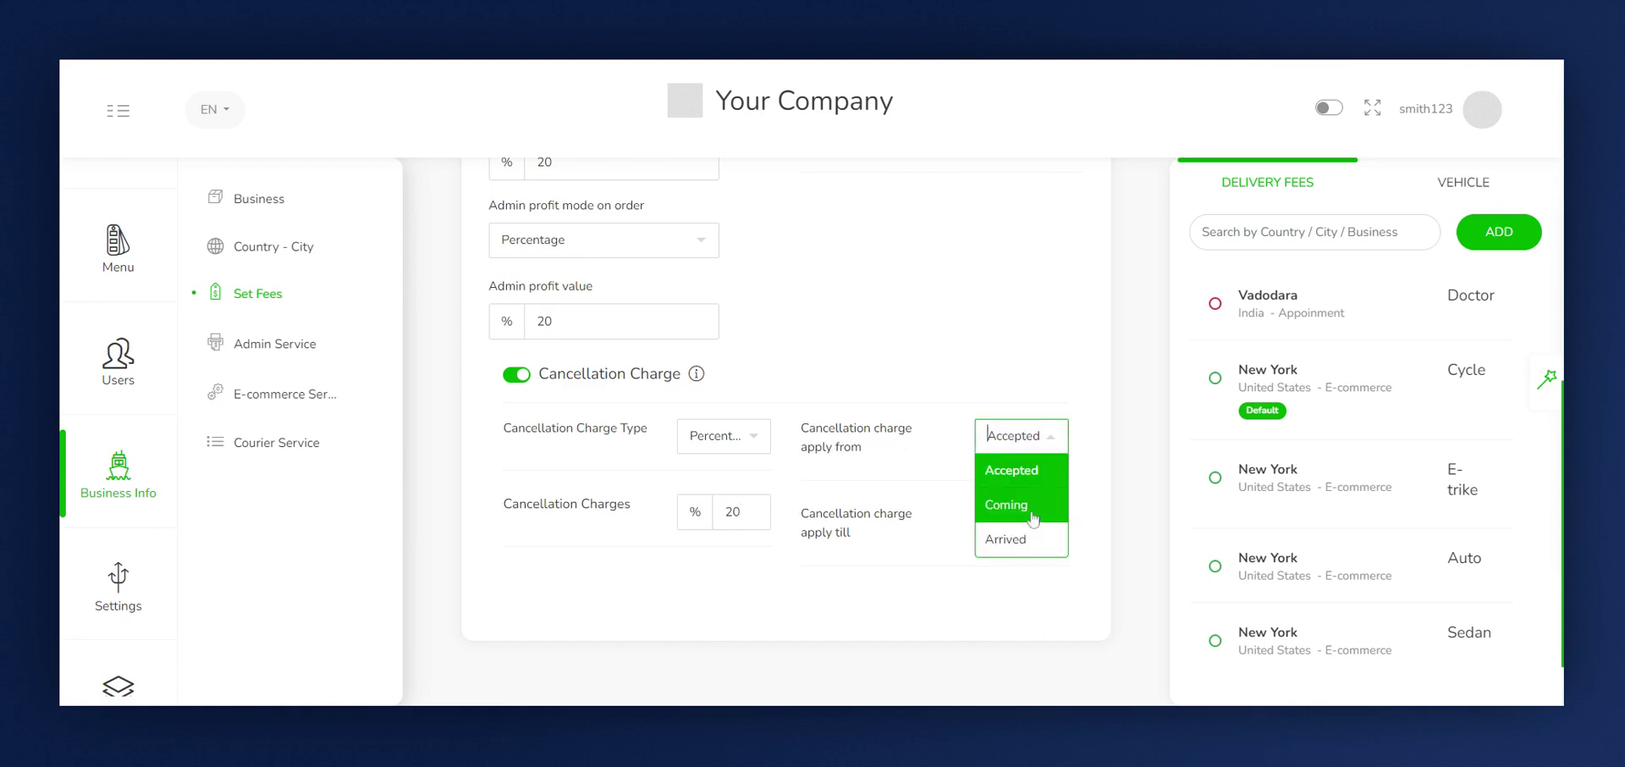
pyautogui.click(1010, 470)
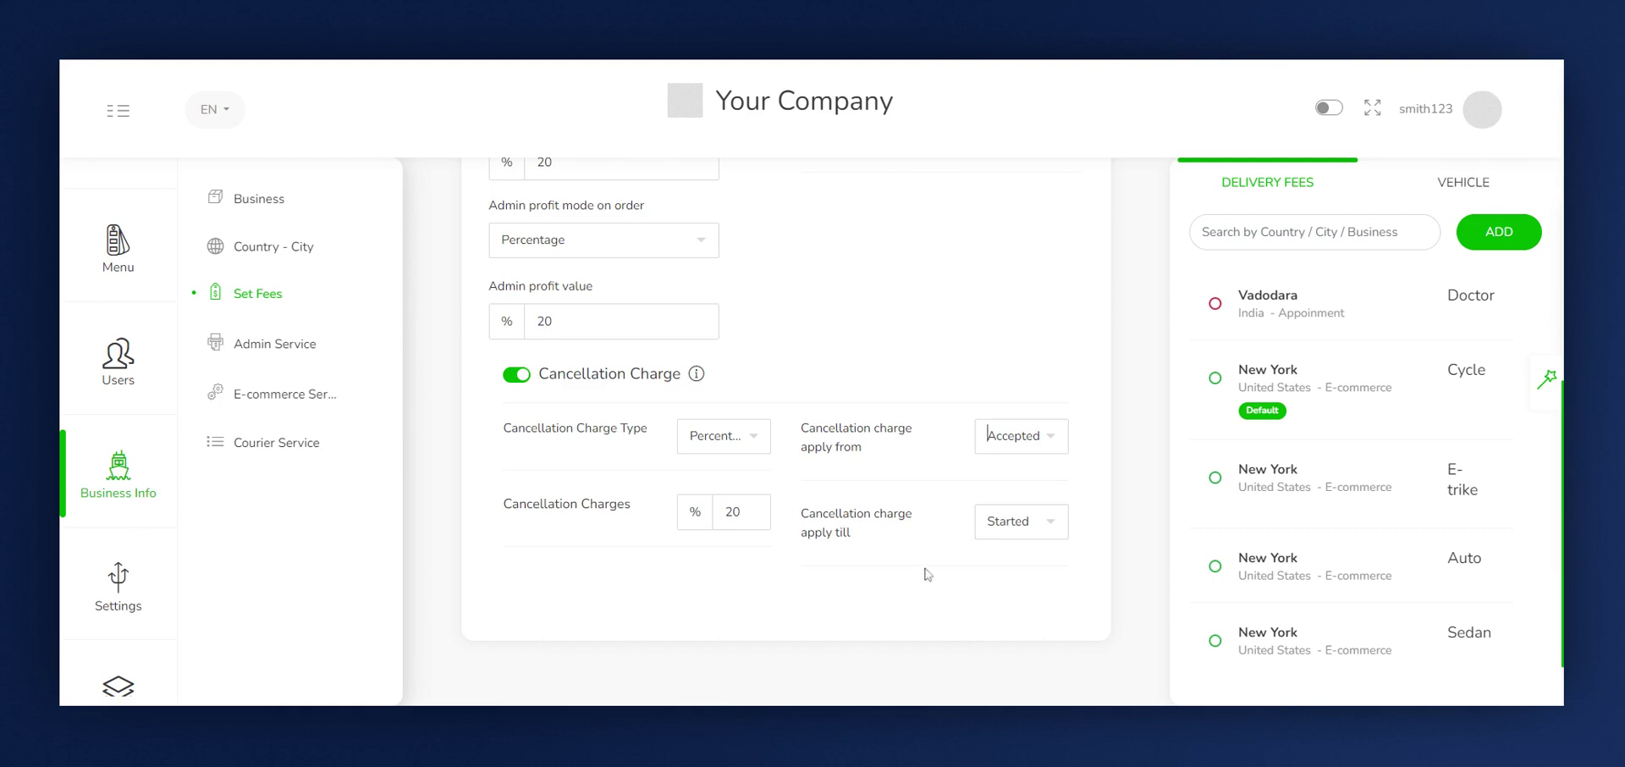
pyautogui.click(1026, 536)
pyautogui.click(1020, 626)
# Step: Enable distance calculation using circular area and add a price of 10 for the distance from 0 to 2 km
pyautogui.scroll(10, 782, 454)
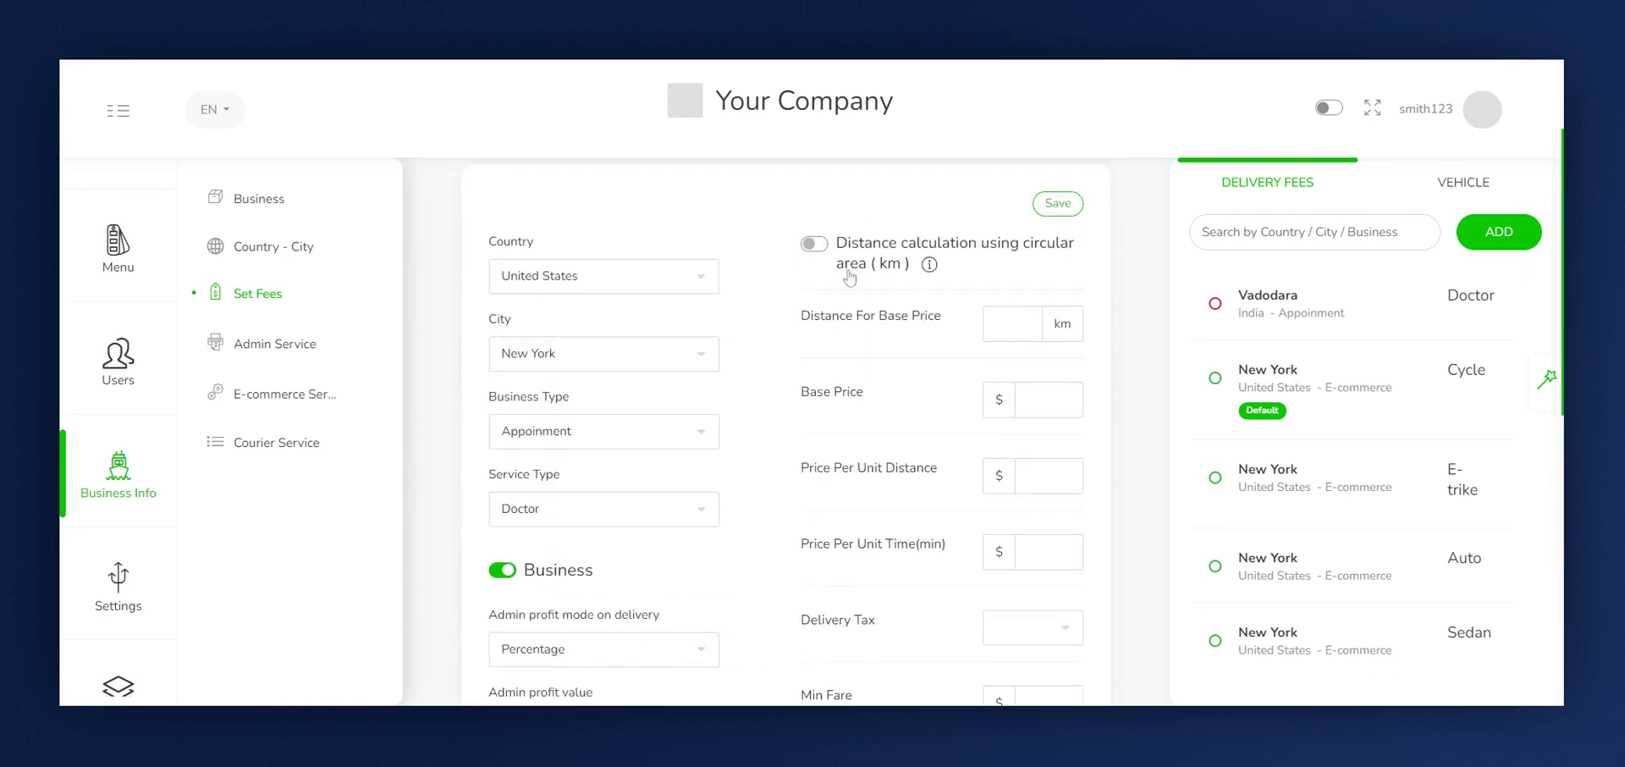
pyautogui.click(818, 246)
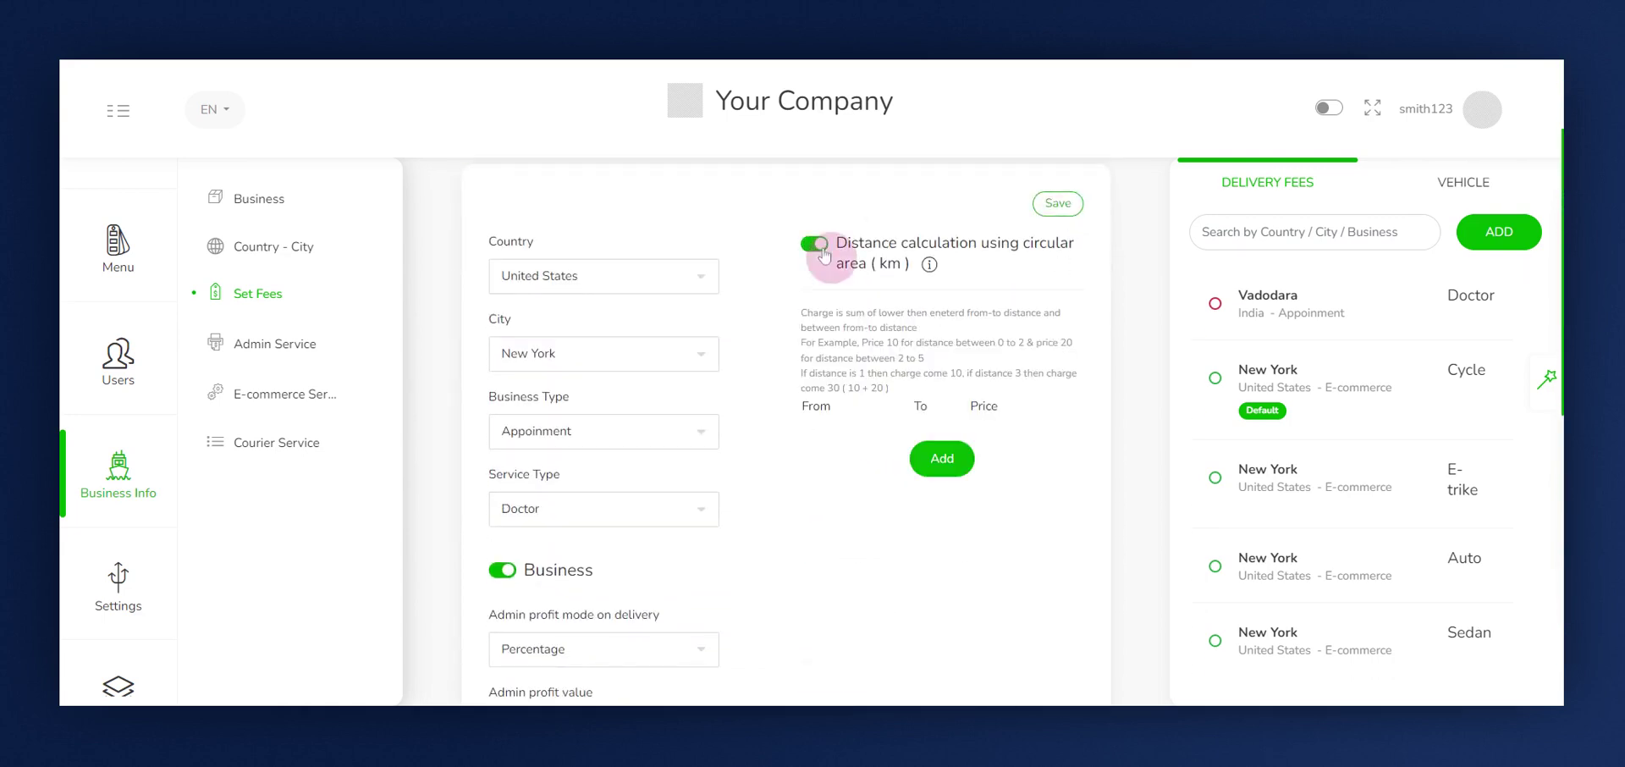
pyautogui.click(941, 458)
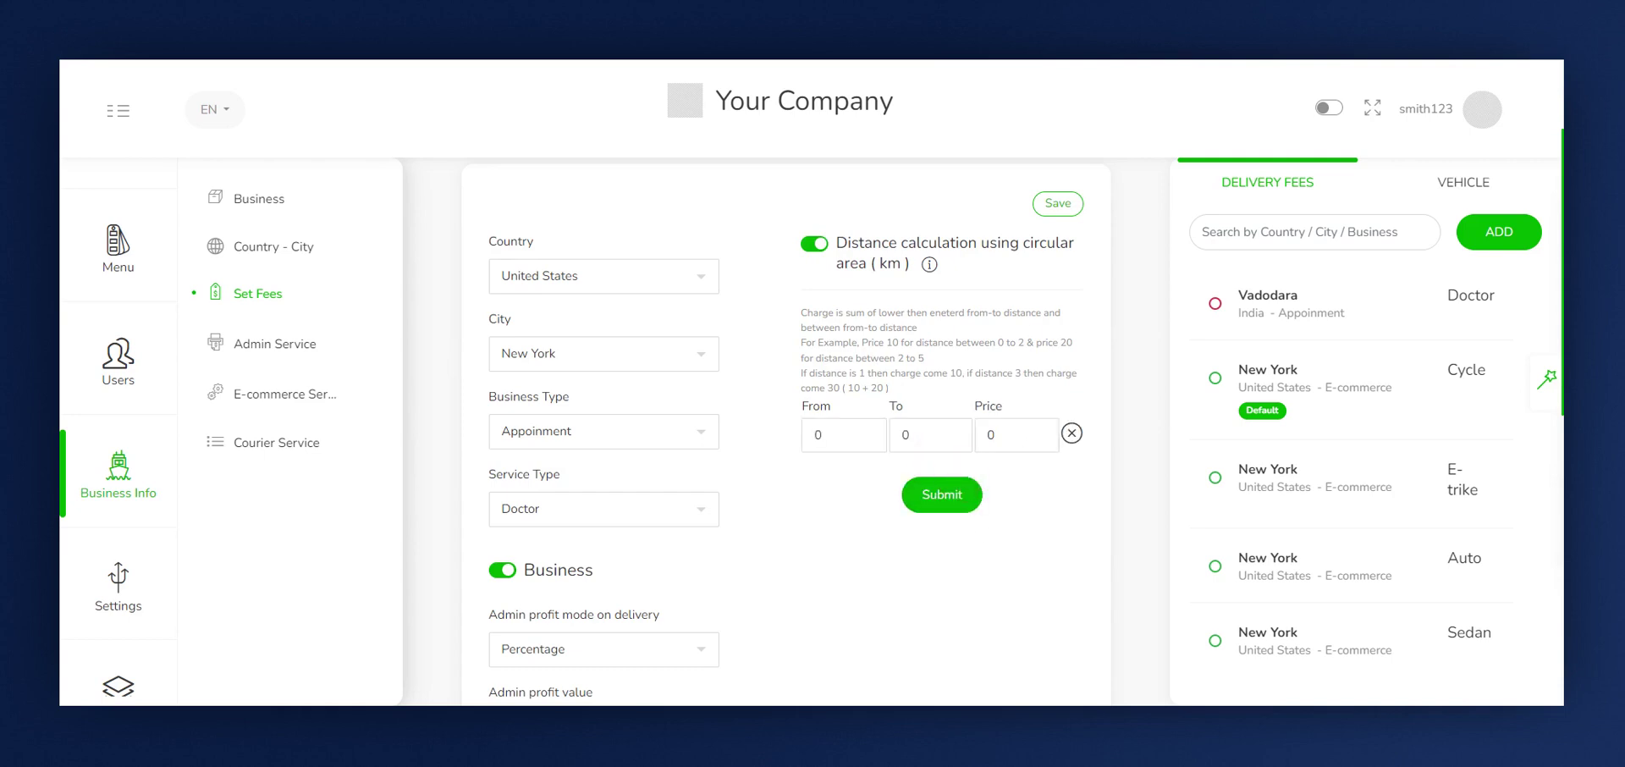
pyautogui.click(928, 435)
pyautogui.write('2')
pyautogui.click(1027, 437)
pyautogui.write('10')
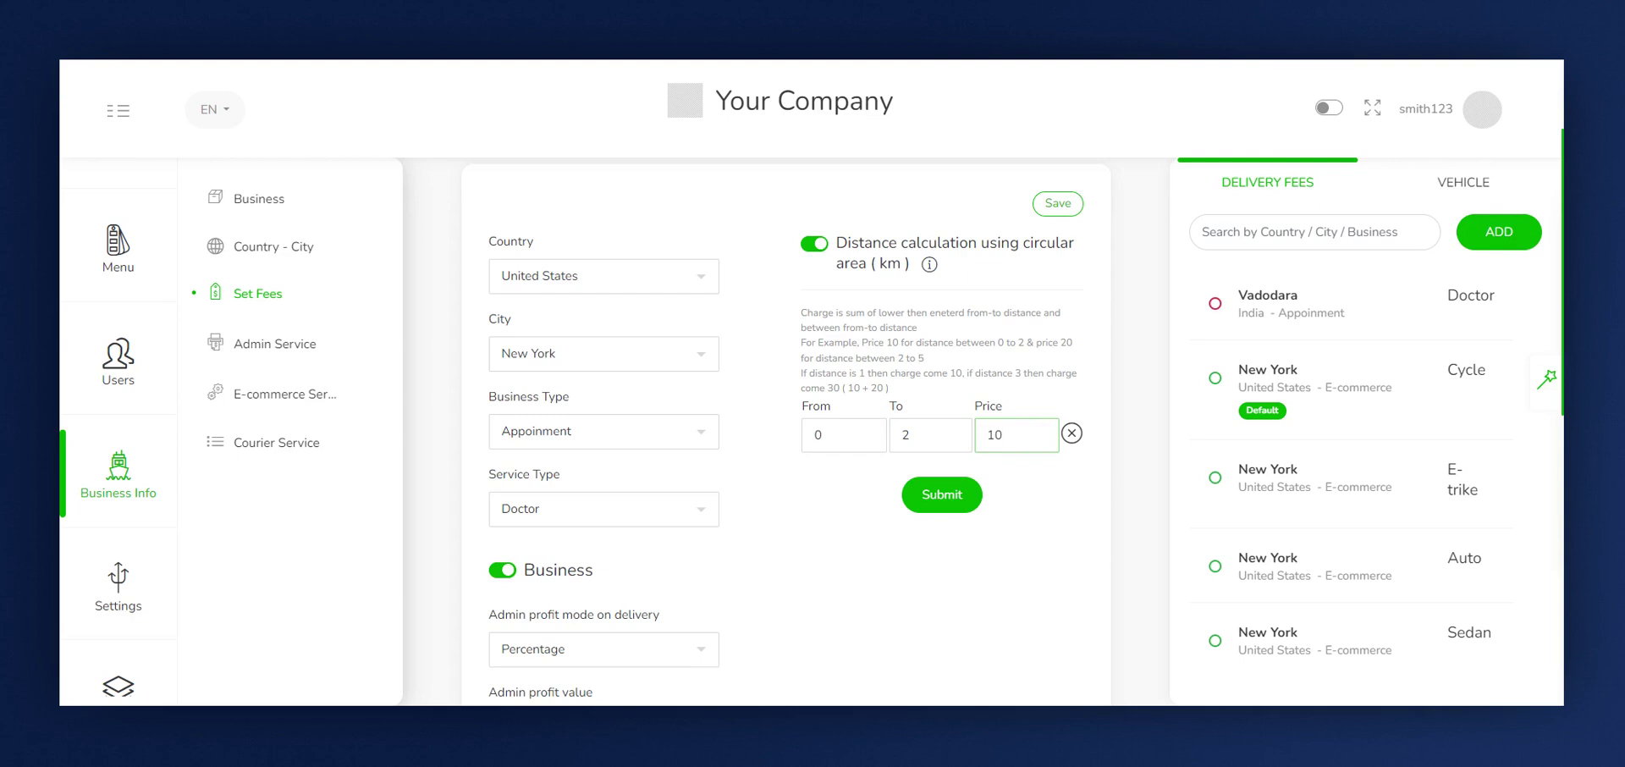
pyautogui.click(949, 500)
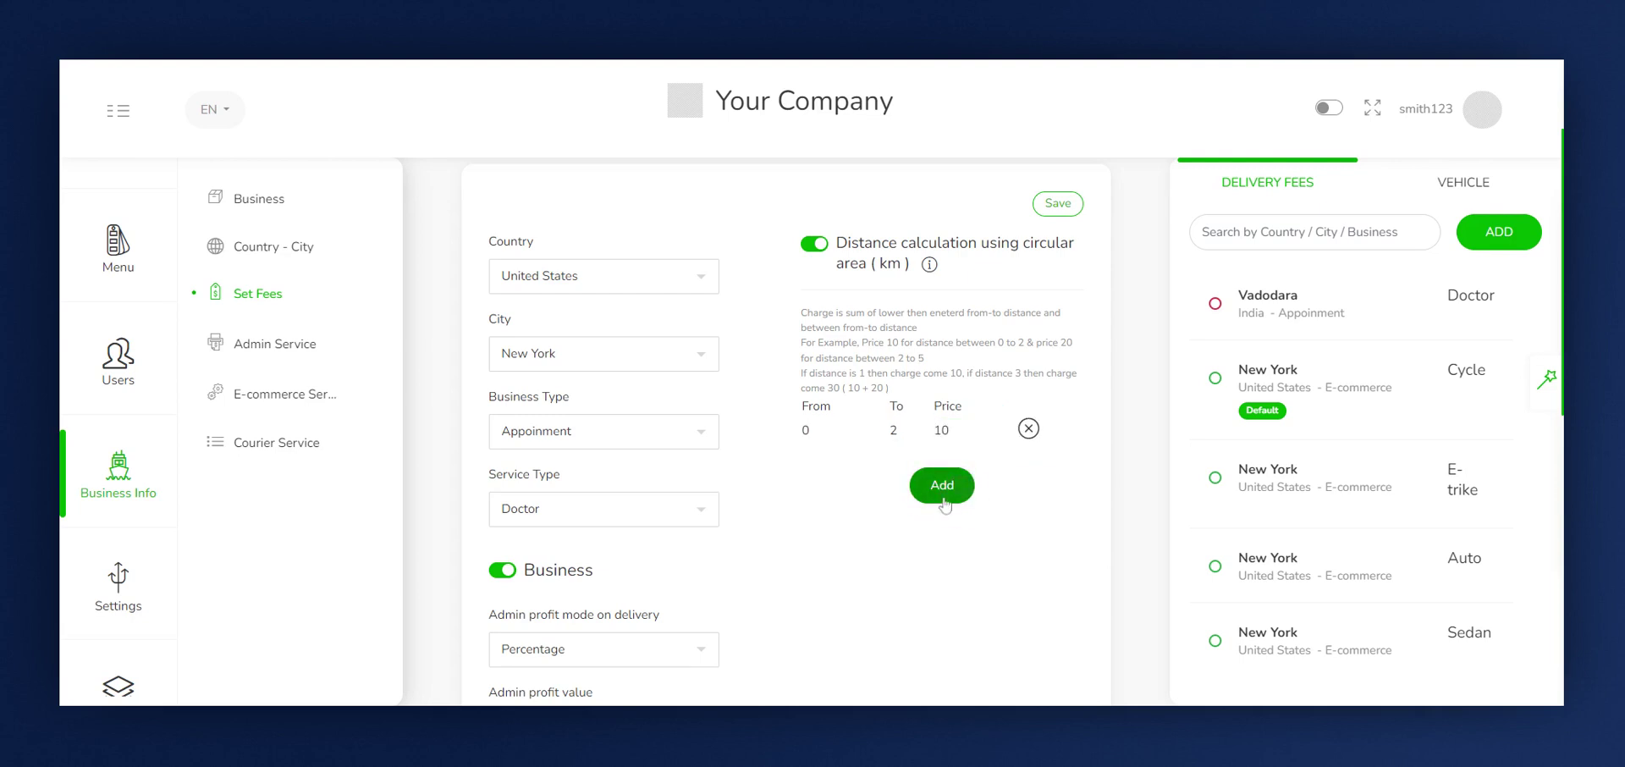
# Step: Add a circular-area distance price of 20 for the distance from 2.1 to 5 km
pyautogui.click(943, 499)
pyautogui.click(869, 470)
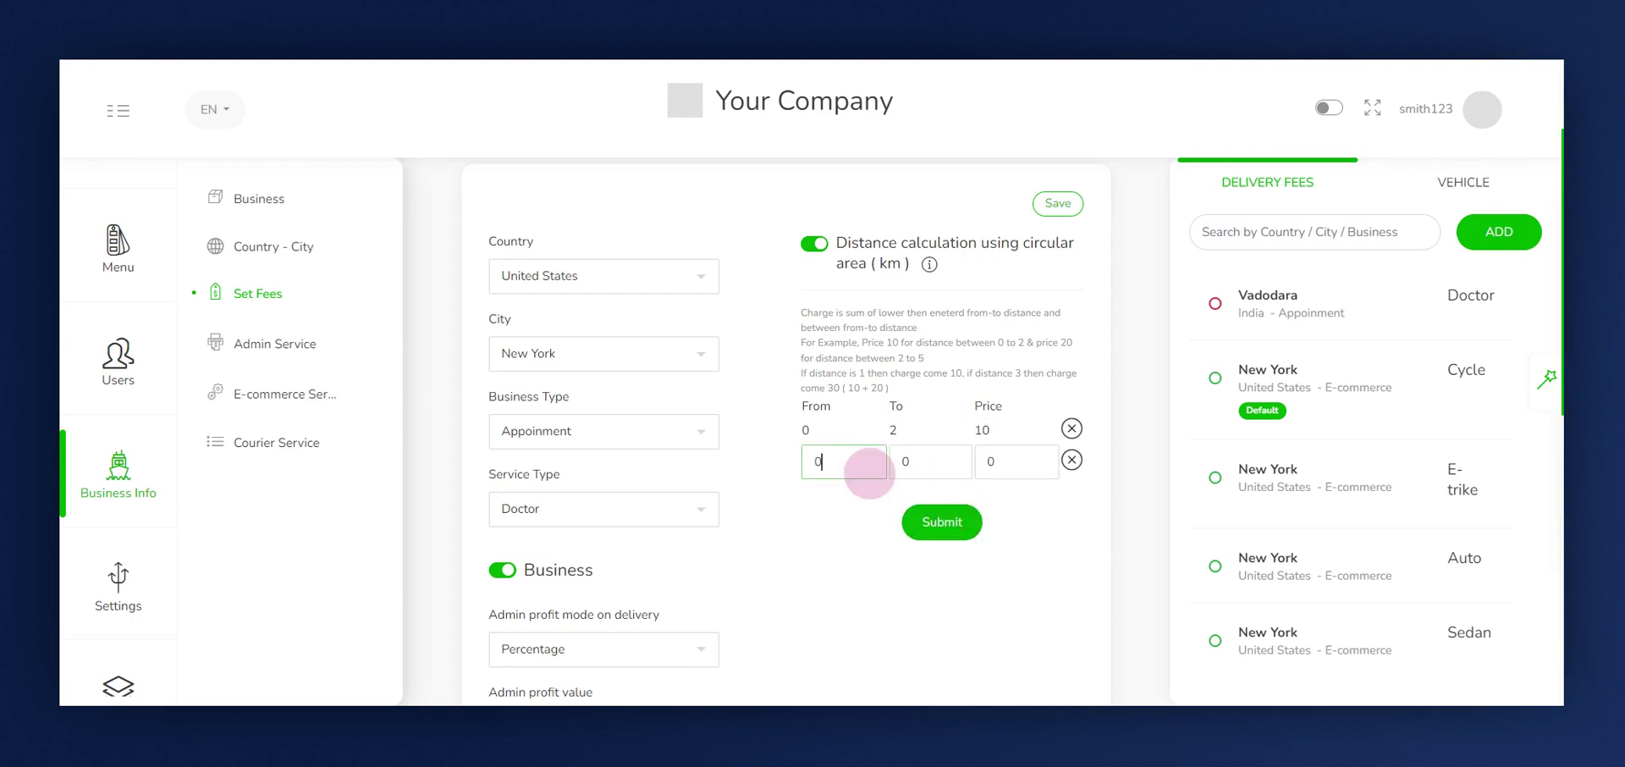
pyautogui.press('BackSpace')
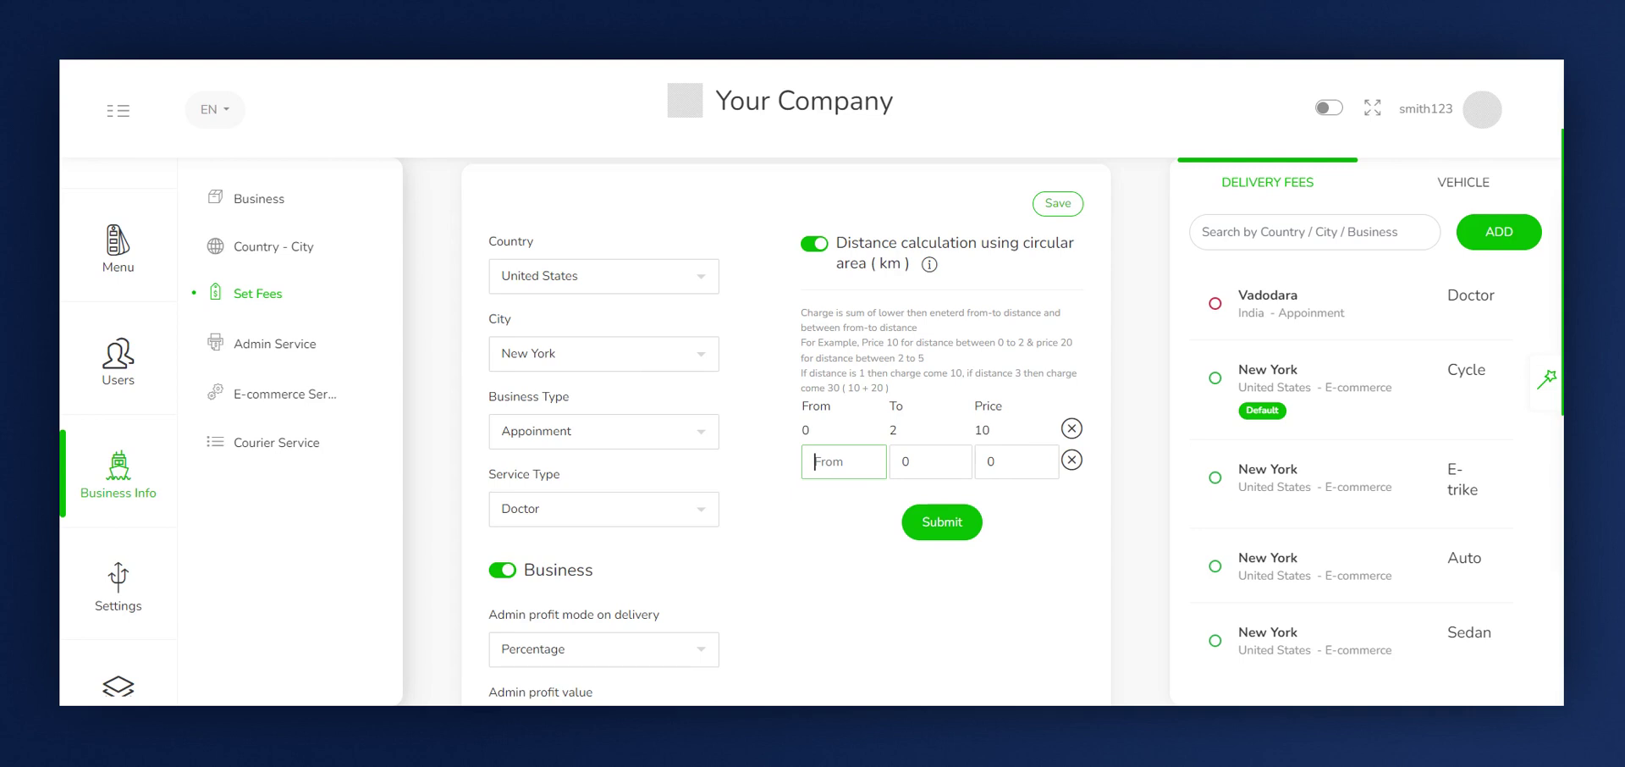
pyautogui.write('2.1')
pyautogui.click(939, 465)
pyautogui.write('5')
pyautogui.click(1024, 461)
pyautogui.write('20')
pyautogui.click(942, 521)
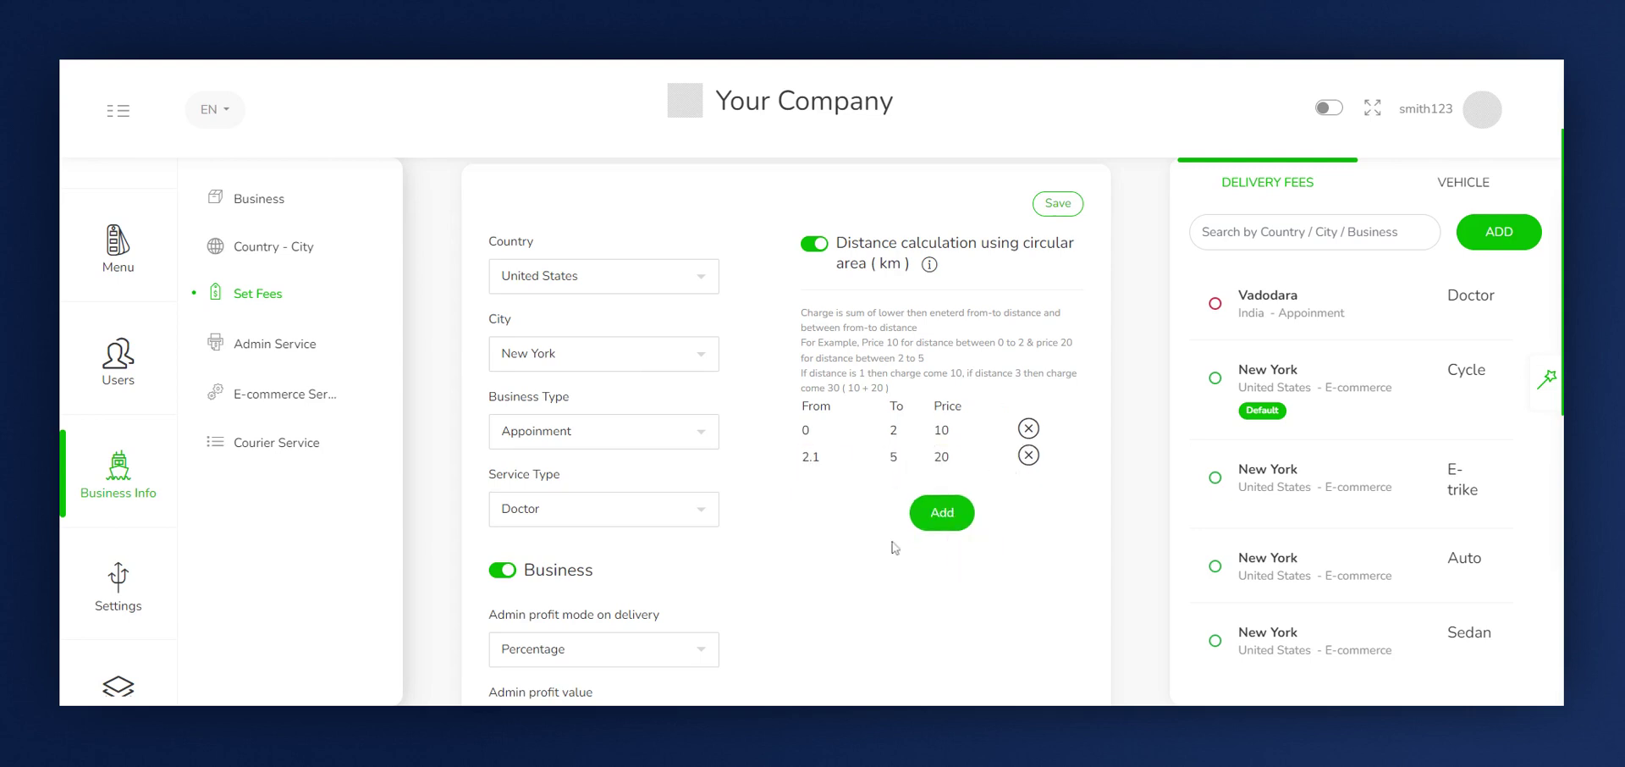
# Step: Disable distance calculation using circular area and set the distance for base price to 5 km with a base price of $20
pyautogui.click(815, 244)
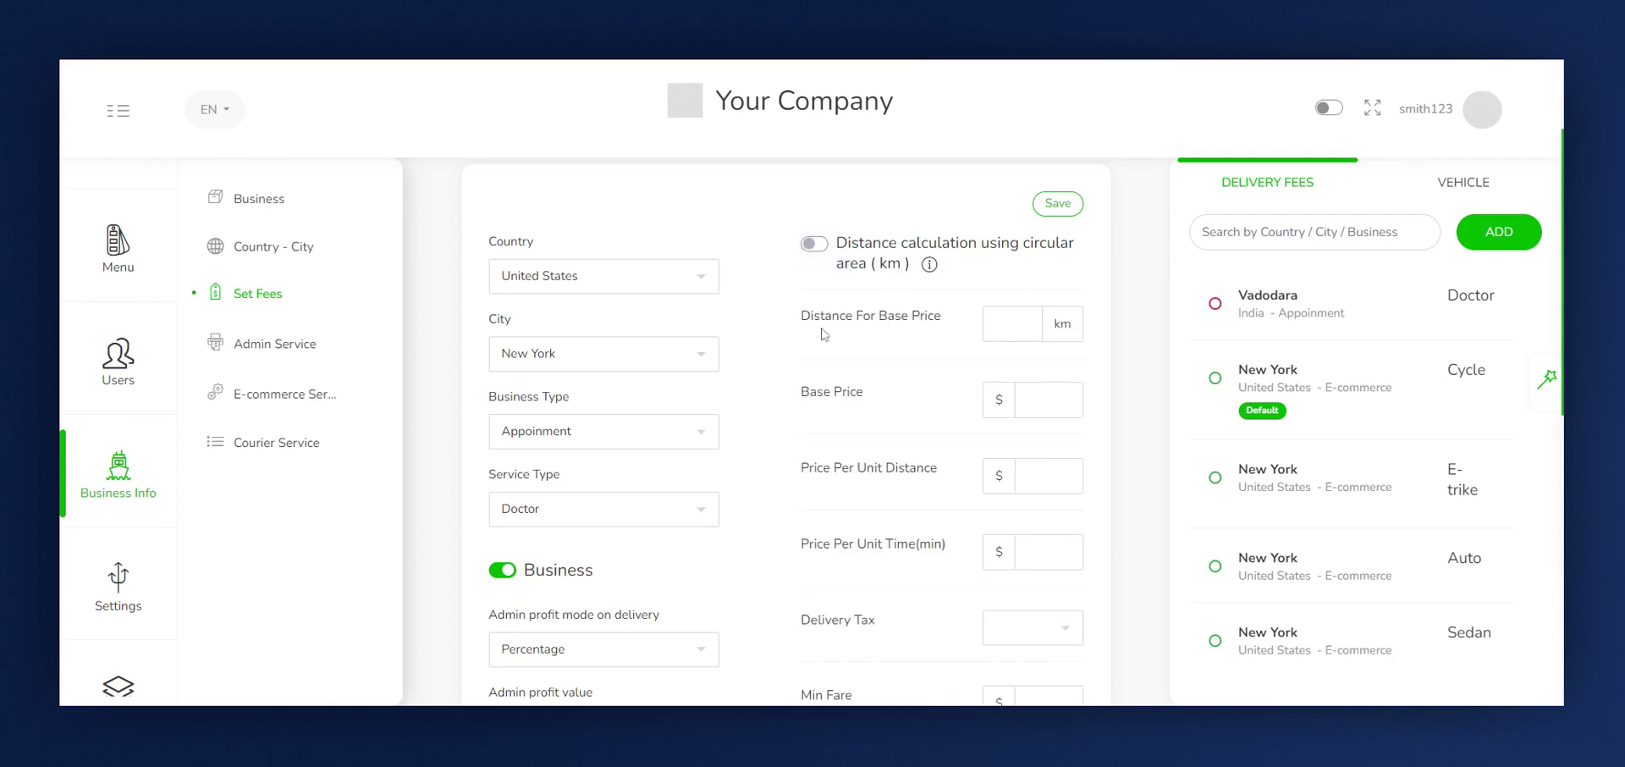
pyautogui.click(1024, 328)
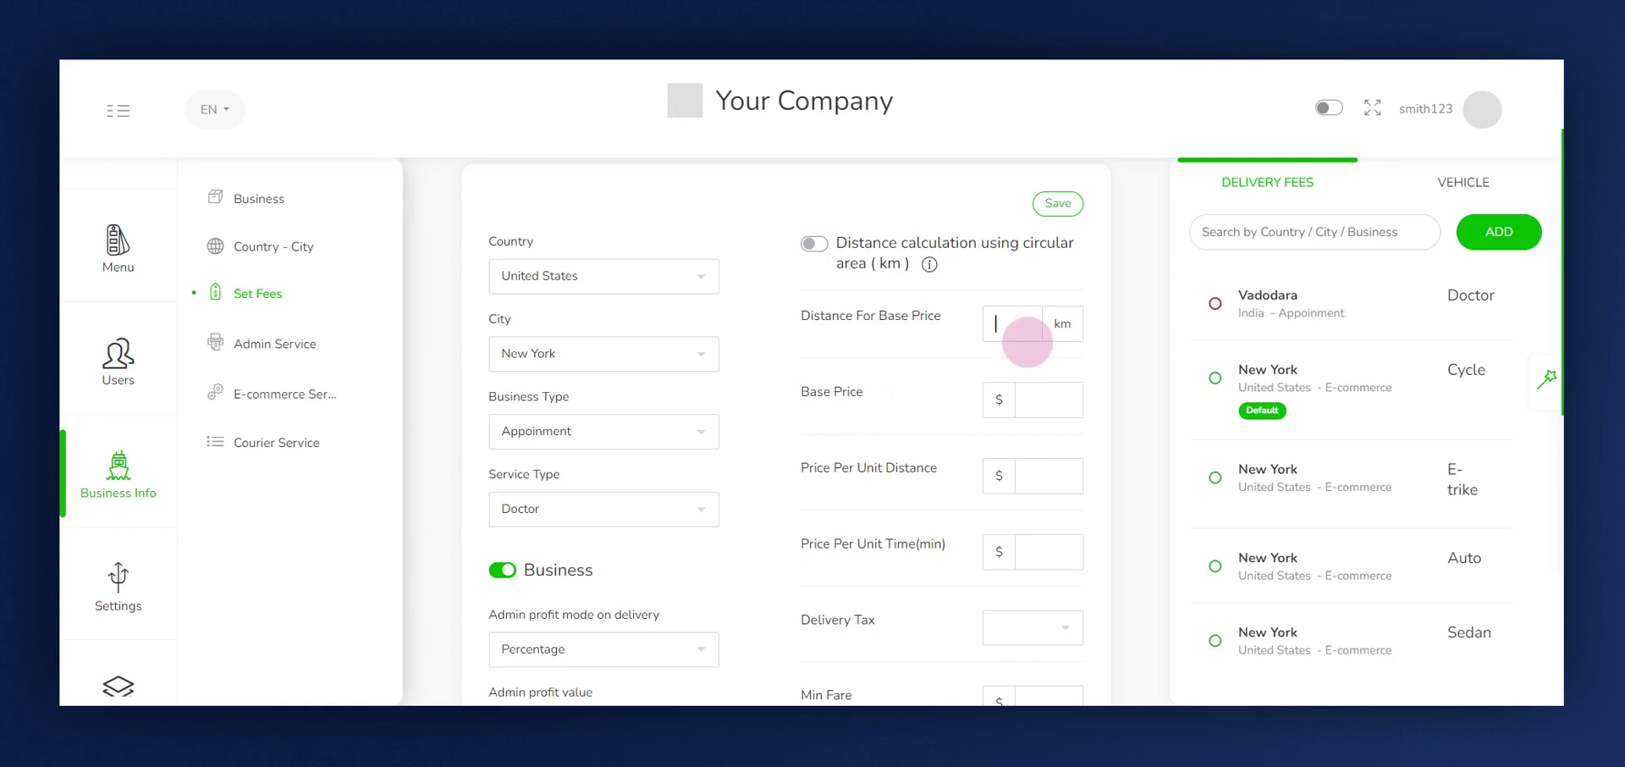
pyautogui.write('5')
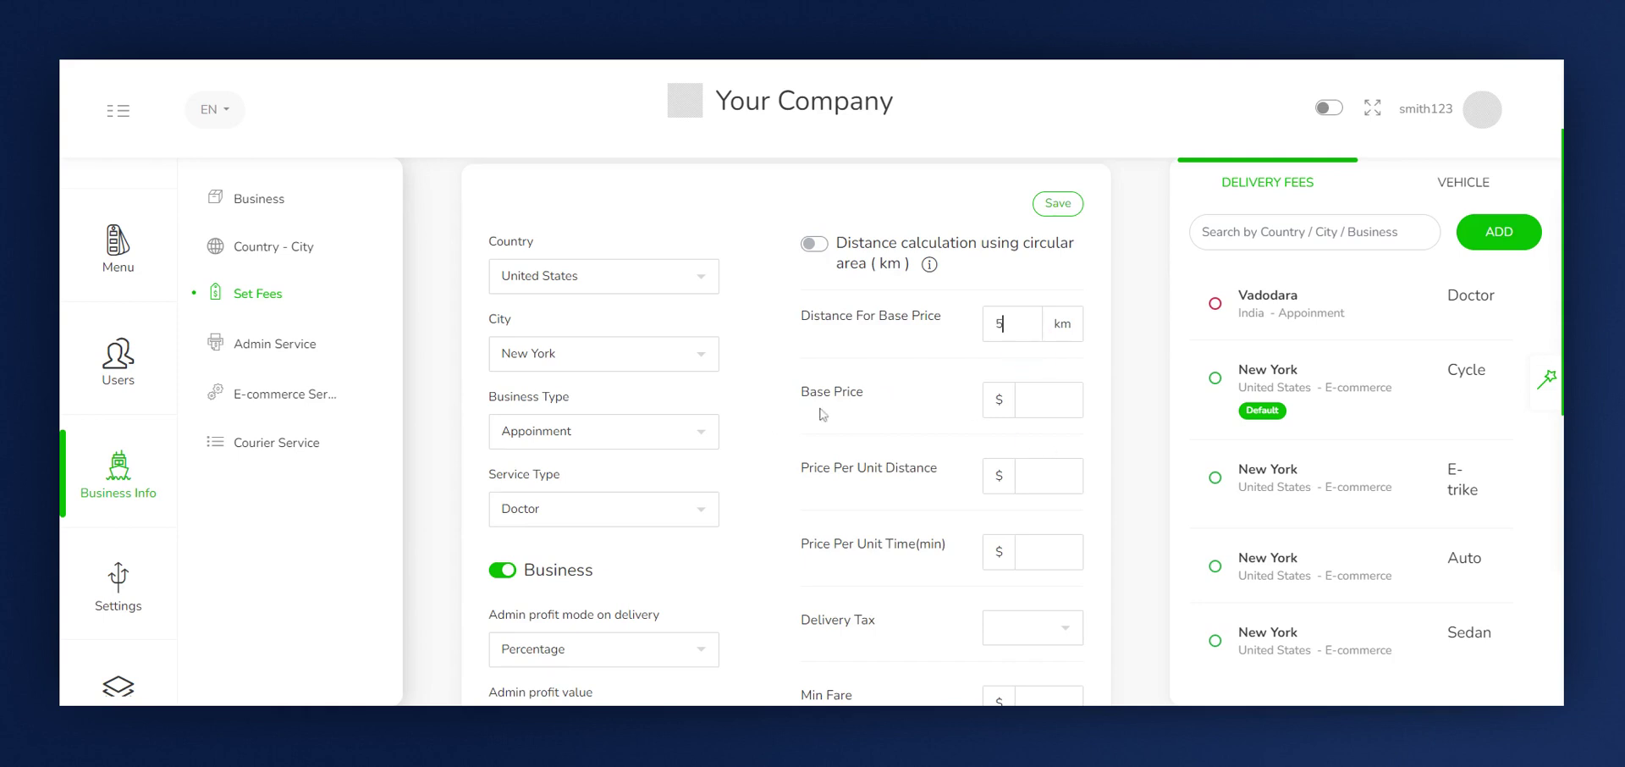
pyautogui.click(1049, 399)
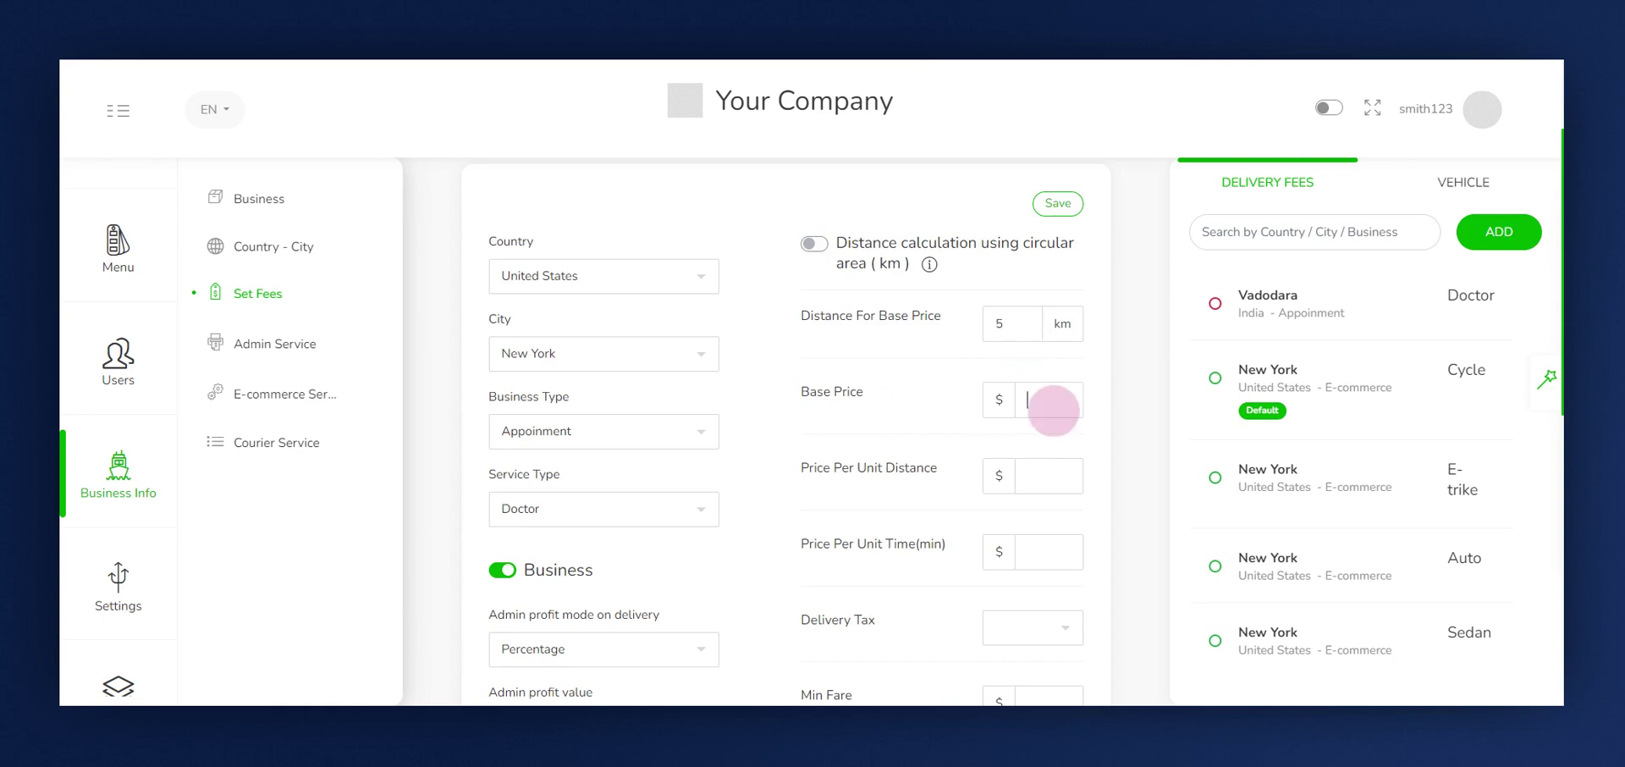
pyautogui.write('20')
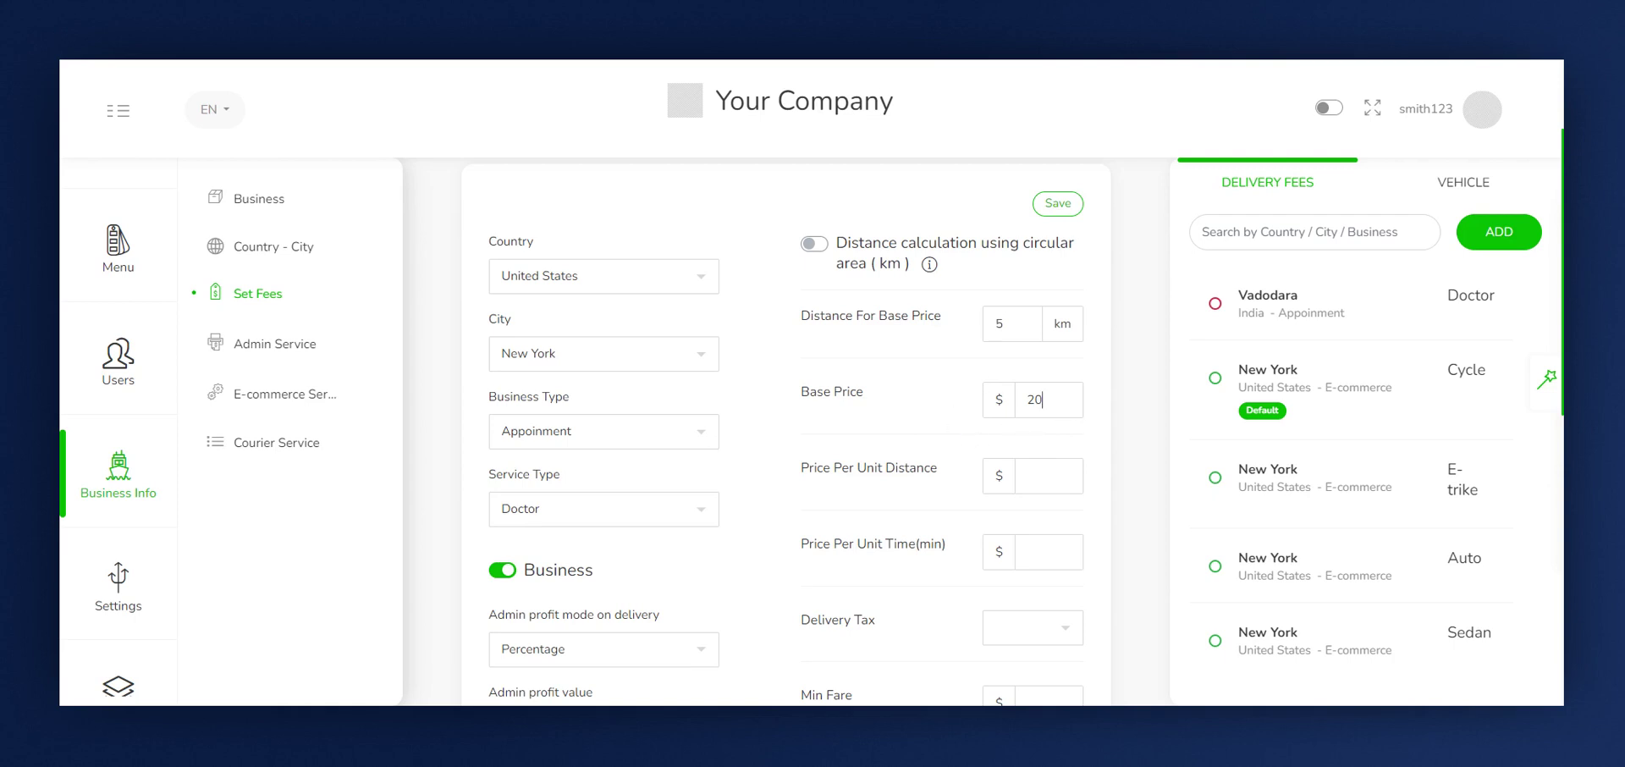
# Step: Set the price per unit distance to $3 and the price per unit time to $3
pyautogui.write('3')
pyautogui.scroll(-1, 1012, 468)
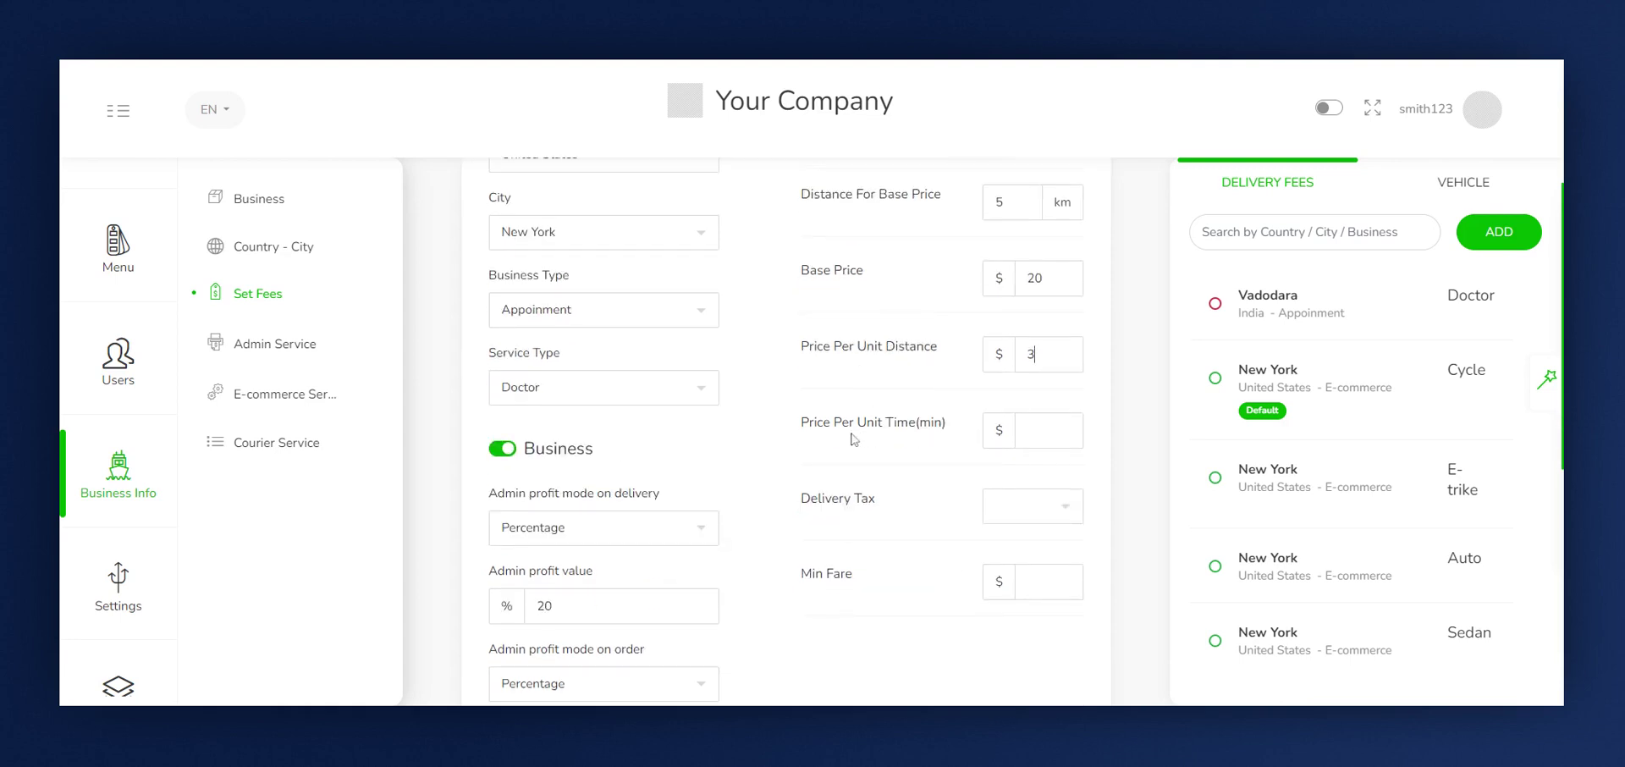
pyautogui.click(1039, 436)
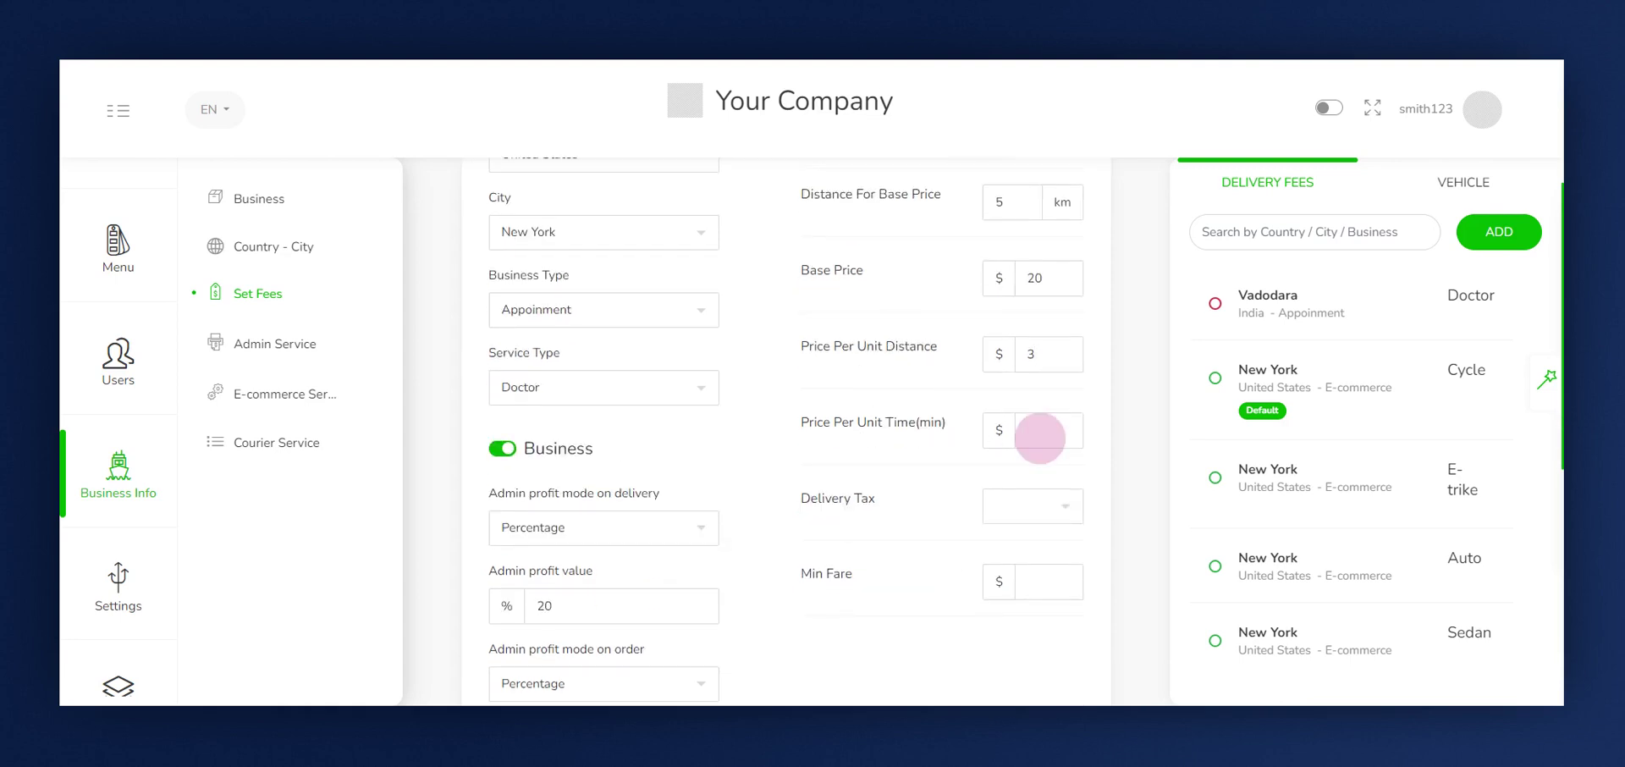
pyautogui.write('3')
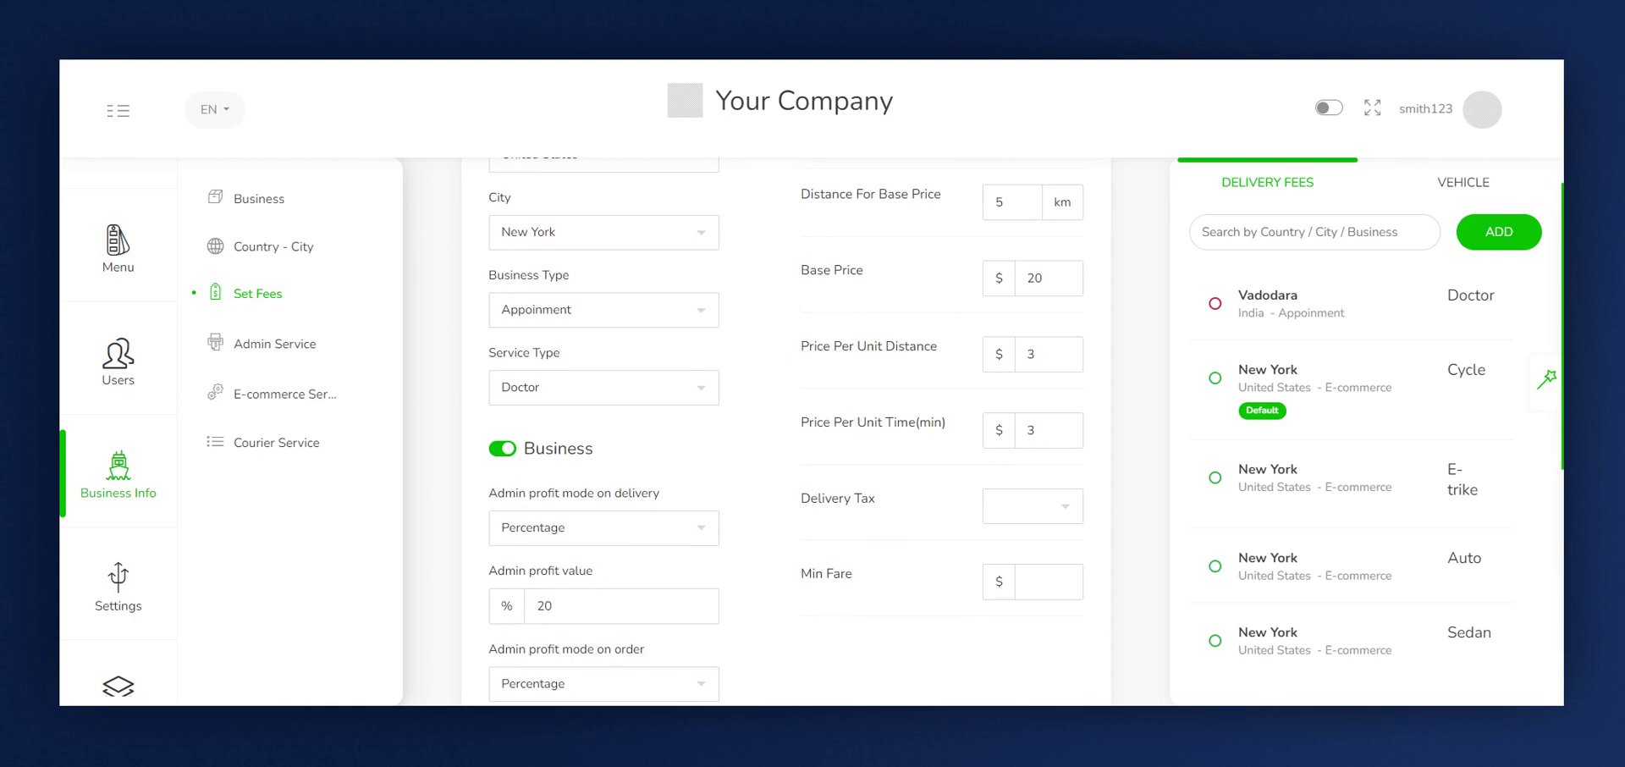
pyautogui.click(952, 442)
# Step: Apply the VAT 5% delivery tax and set the minimum fare to $50
pyautogui.scroll(-2, 860, 391)
pyautogui.click(1032, 378)
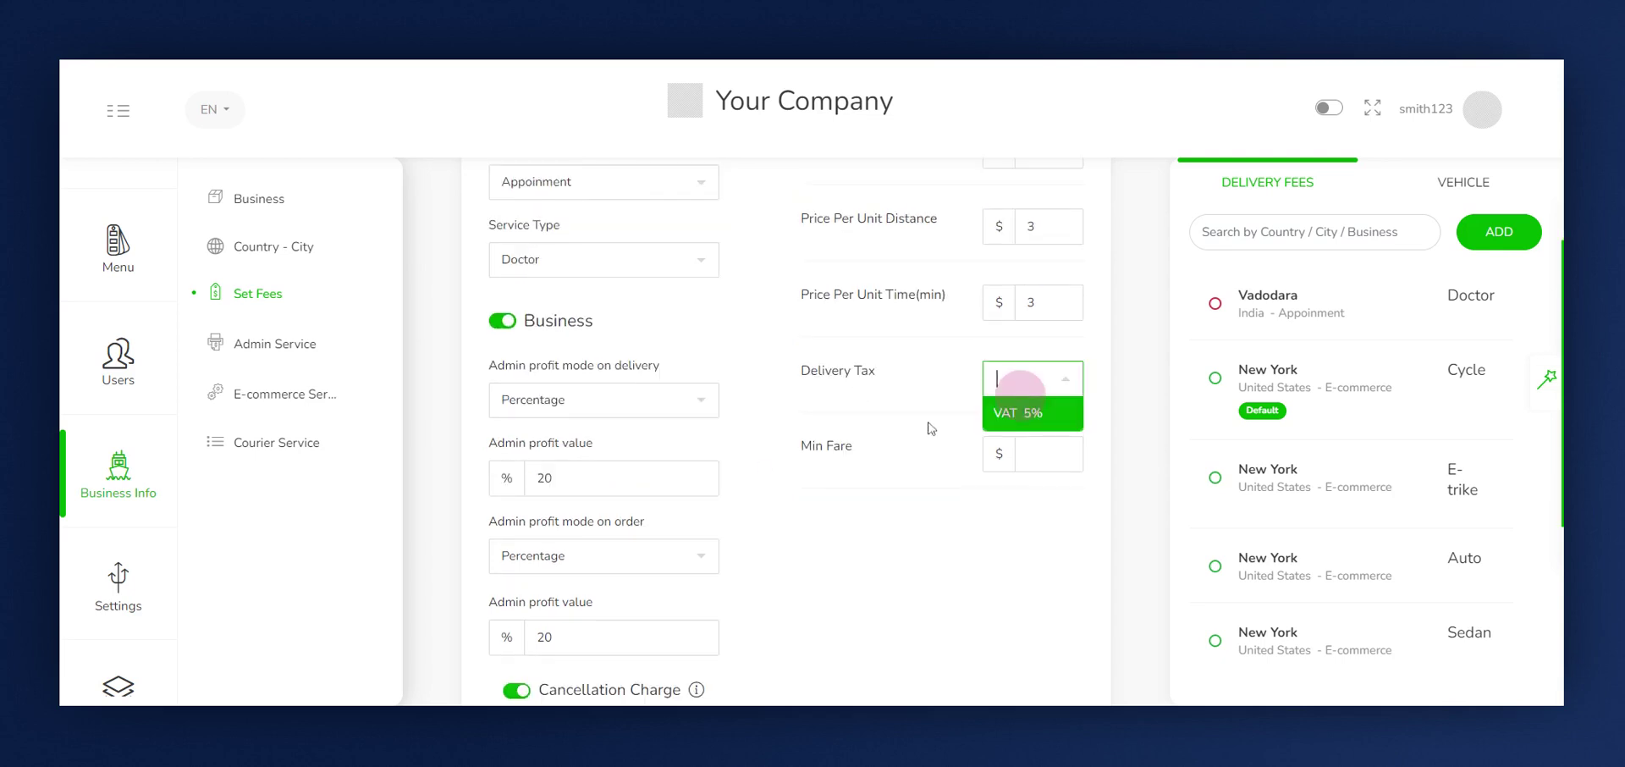
pyautogui.click(1023, 417)
pyautogui.click(946, 387)
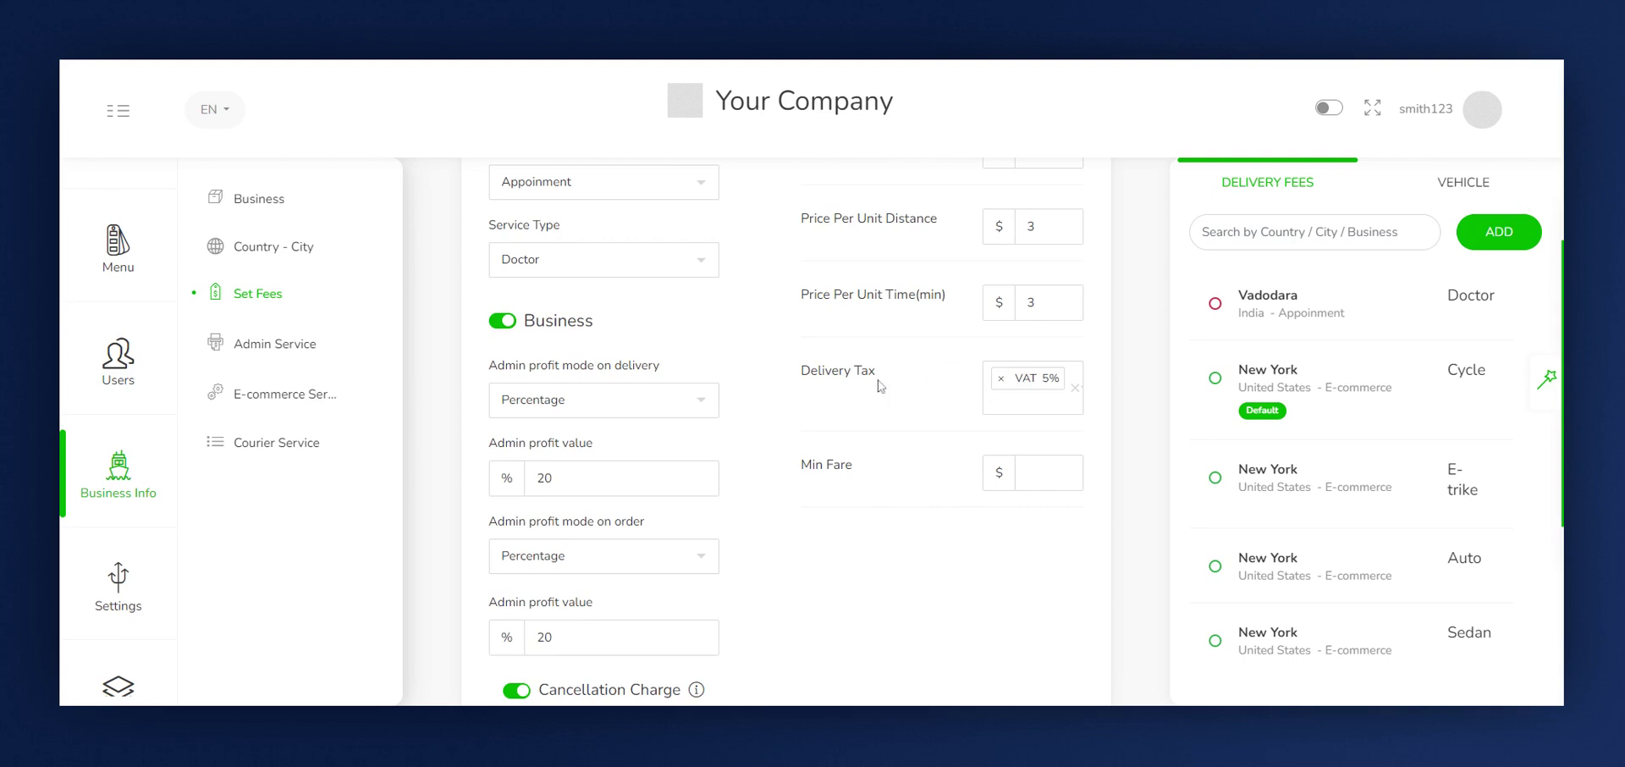
pyautogui.scroll(-1, 903, 432)
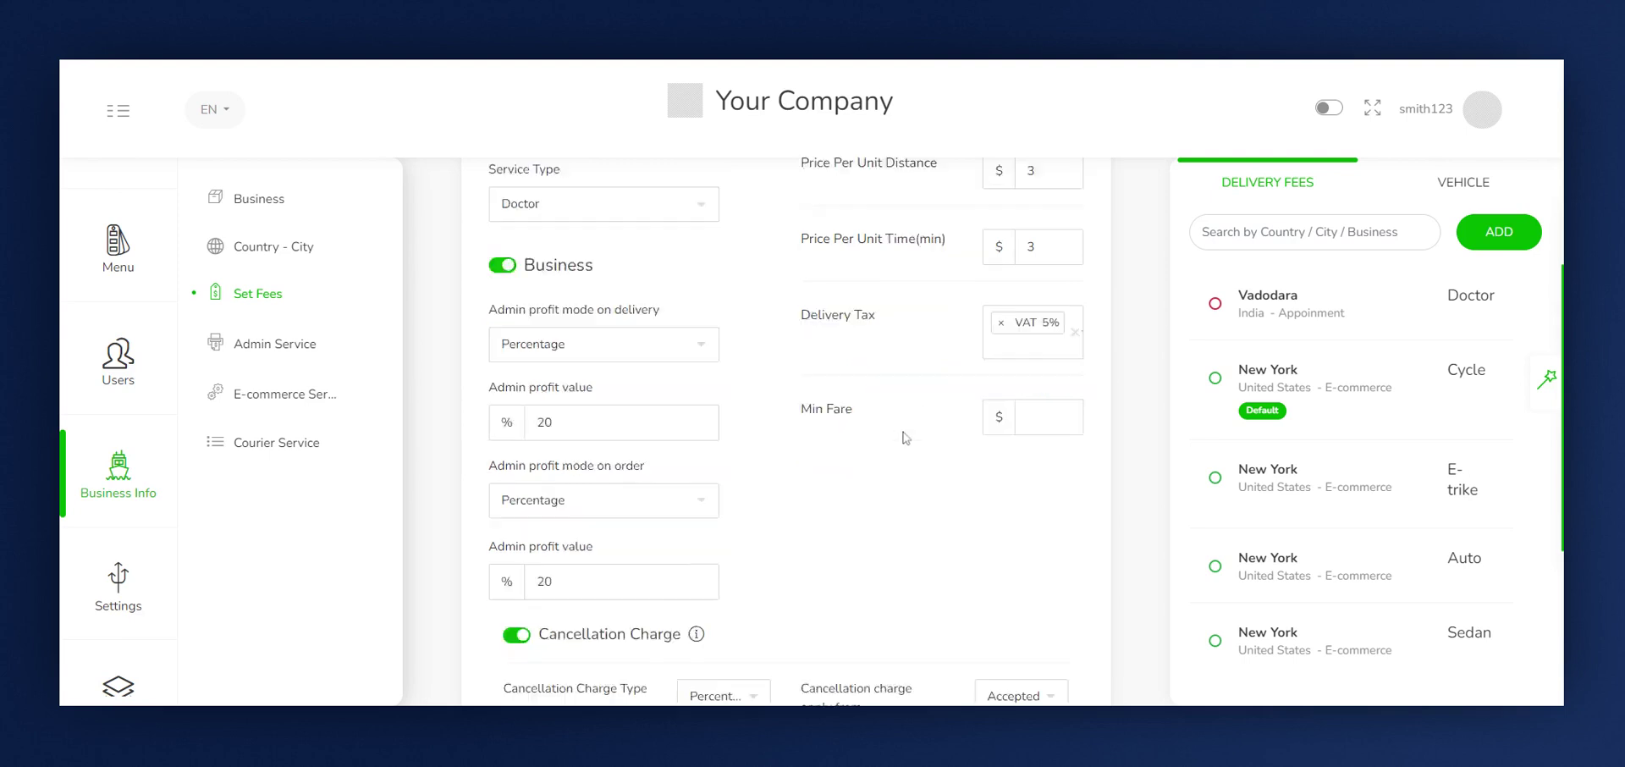
pyautogui.click(1049, 385)
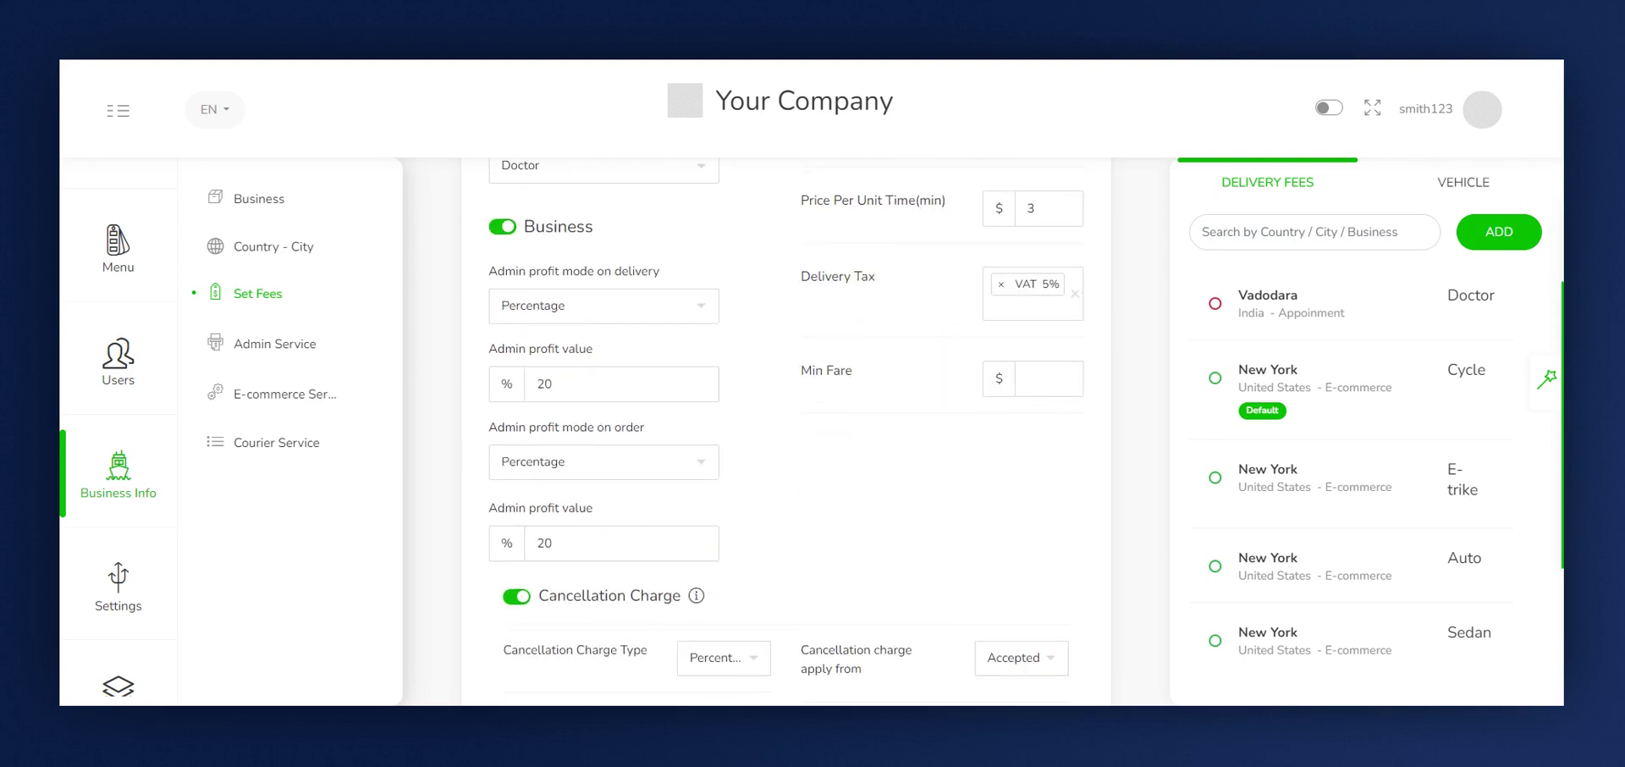
pyautogui.write('50')
# Step: Review the completed fee settings and save the New York Doctor appointment delivery fees
pyautogui.scroll(1, 785, 430)
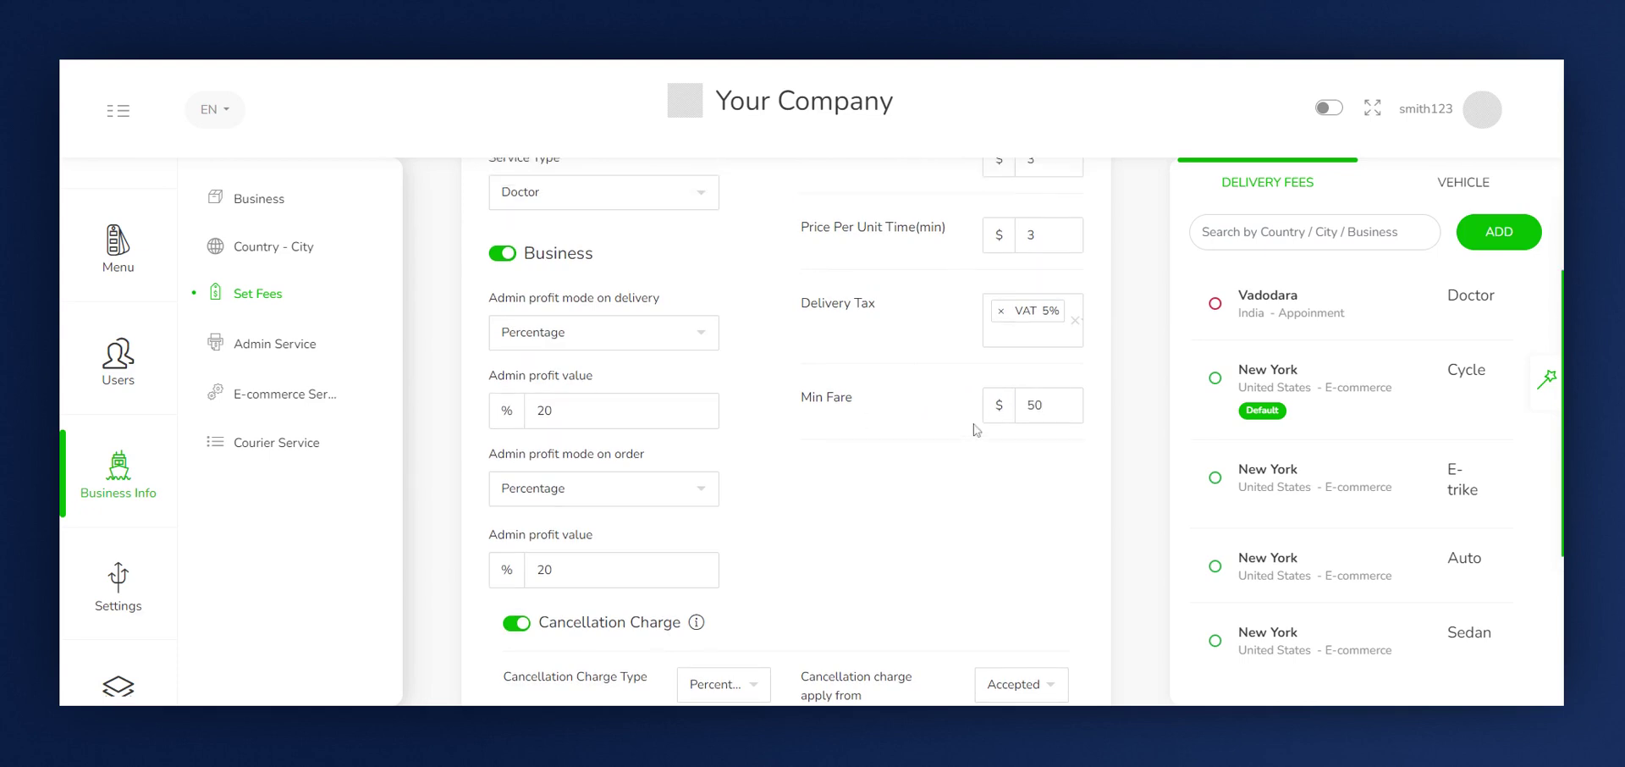
pyautogui.scroll(3, 969, 423)
pyautogui.scroll(-1, 965, 422)
pyautogui.scroll(-1, 785, 430)
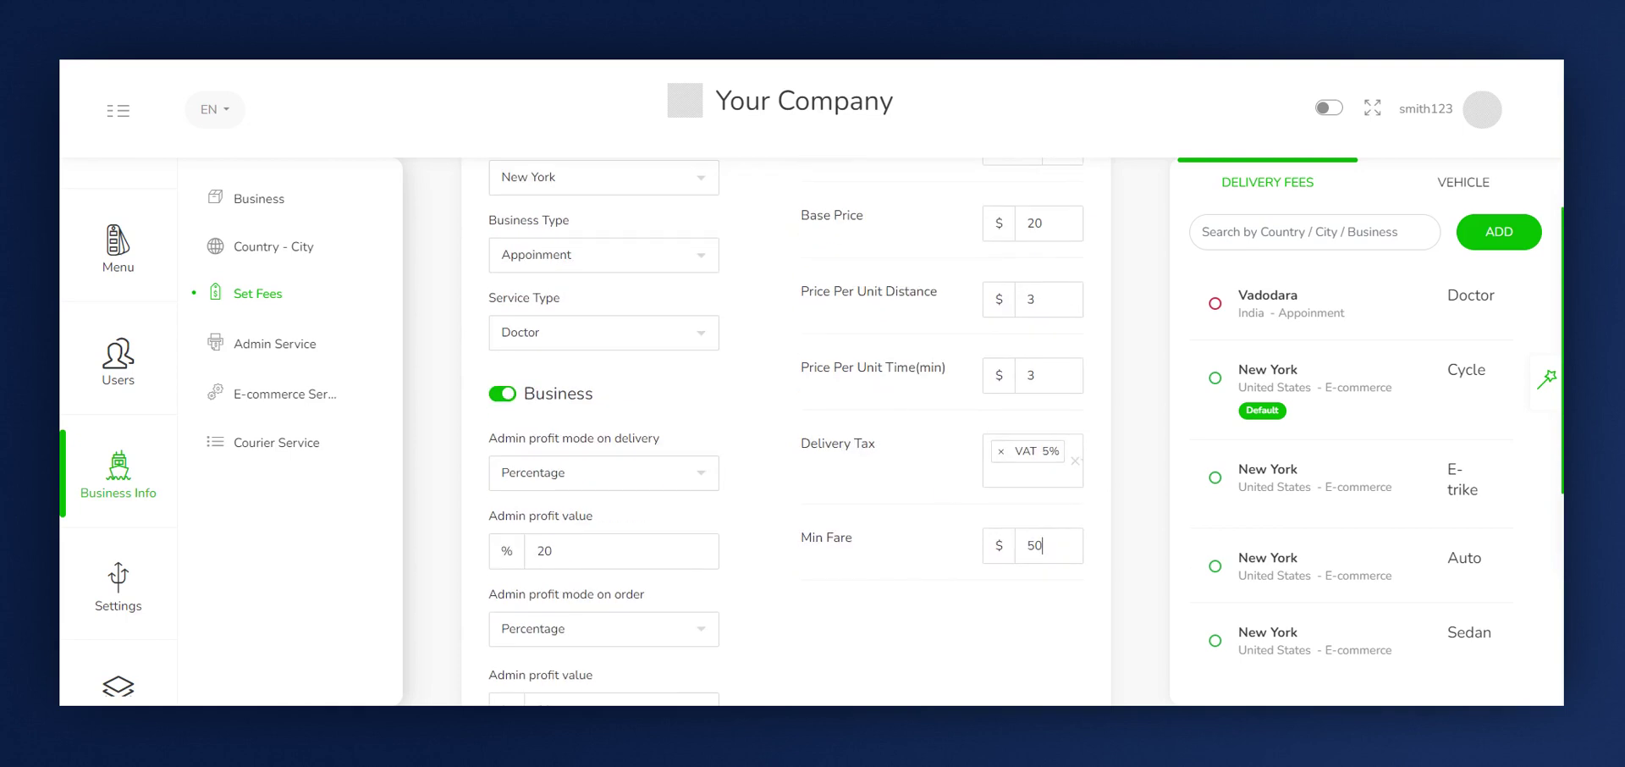
pyautogui.scroll(-2, 785, 430)
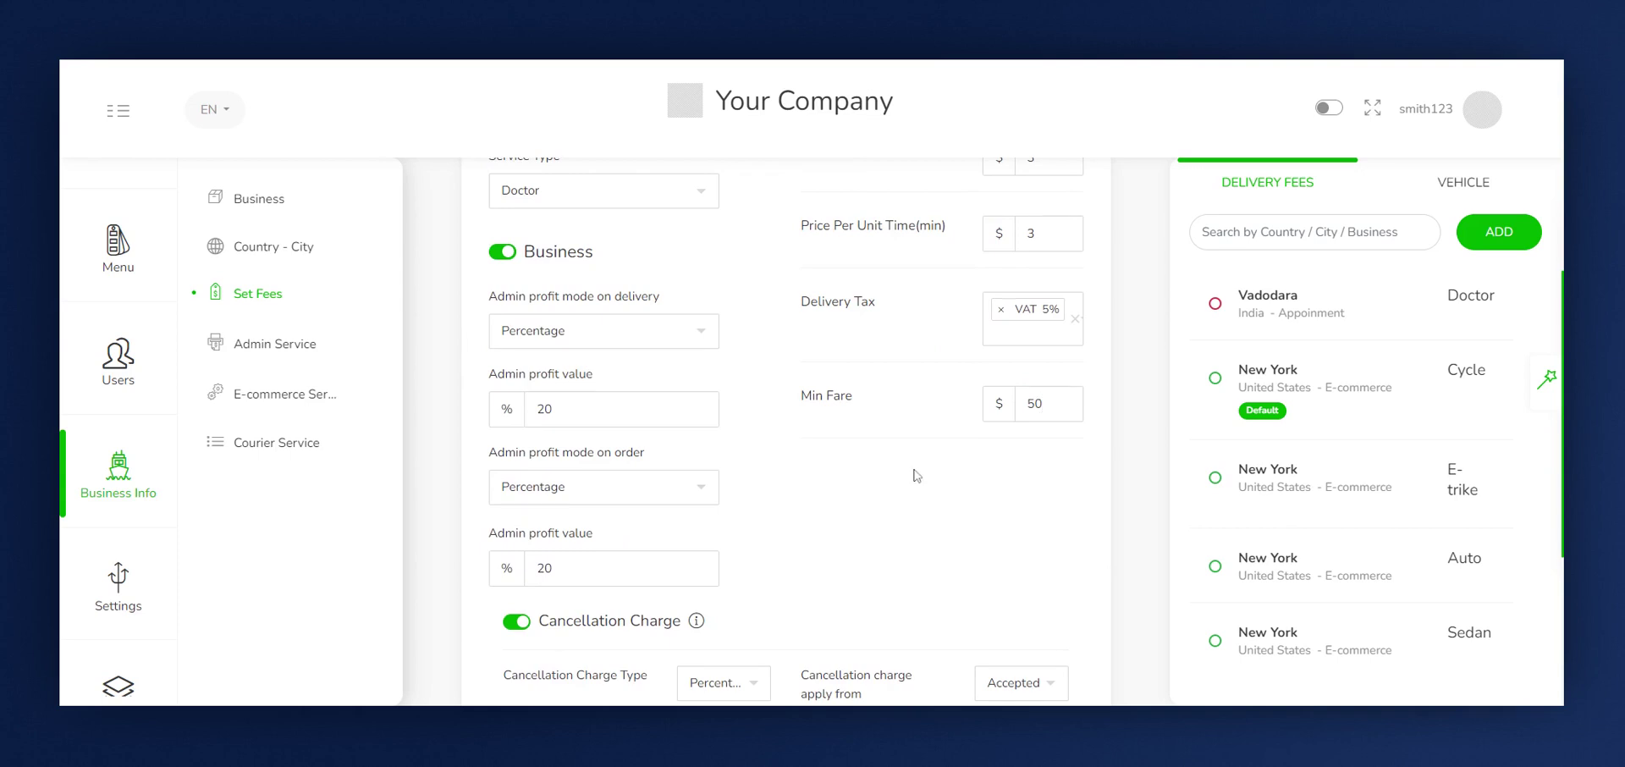
pyautogui.scroll(1, 917, 476)
pyautogui.scroll(-2, 917, 475)
pyautogui.scroll(7, 918, 476)
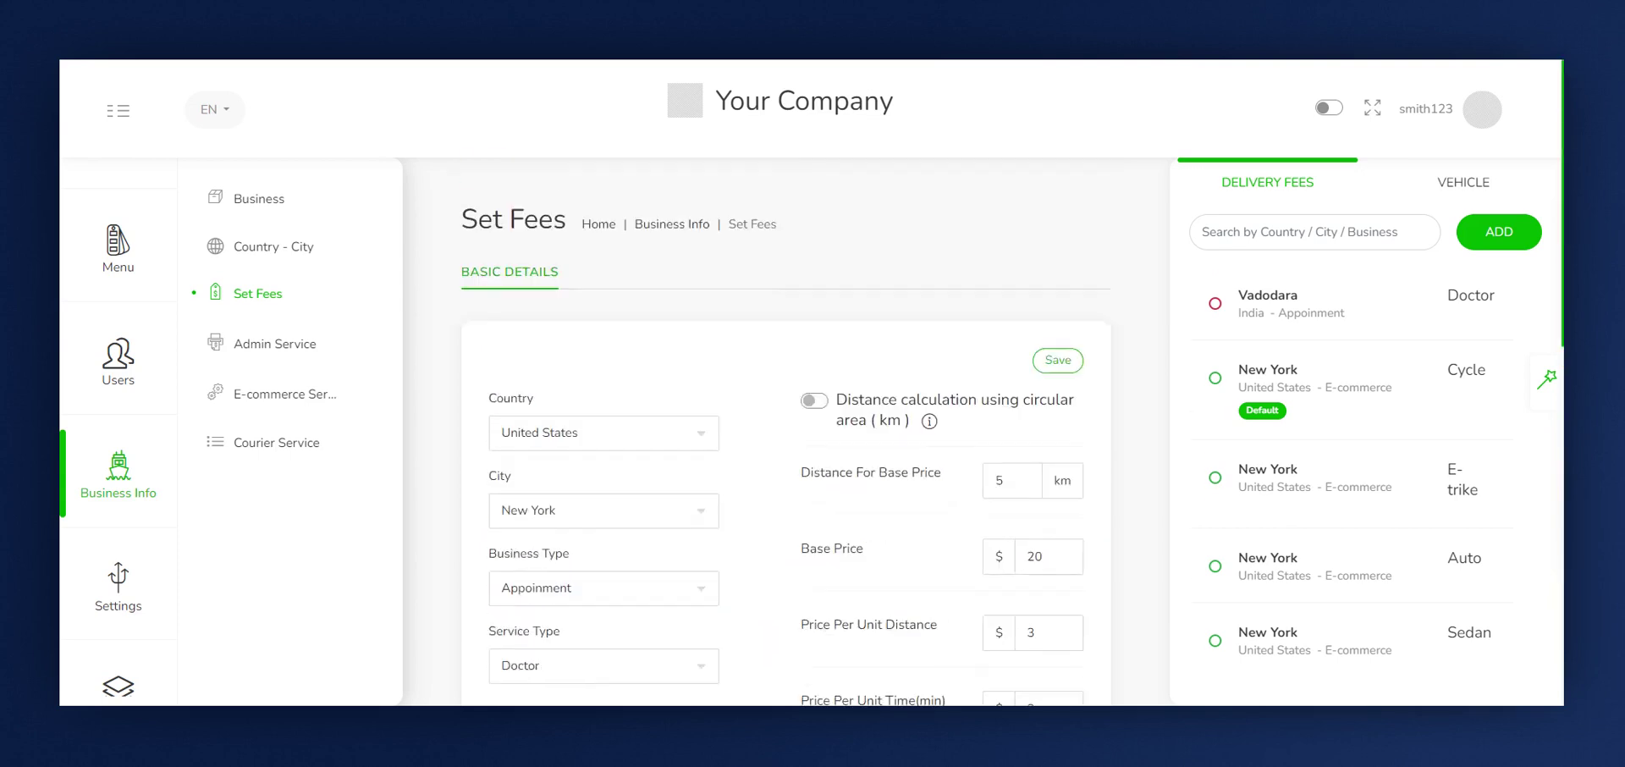
pyautogui.scroll(-2, 917, 476)
pyautogui.click(1057, 183)
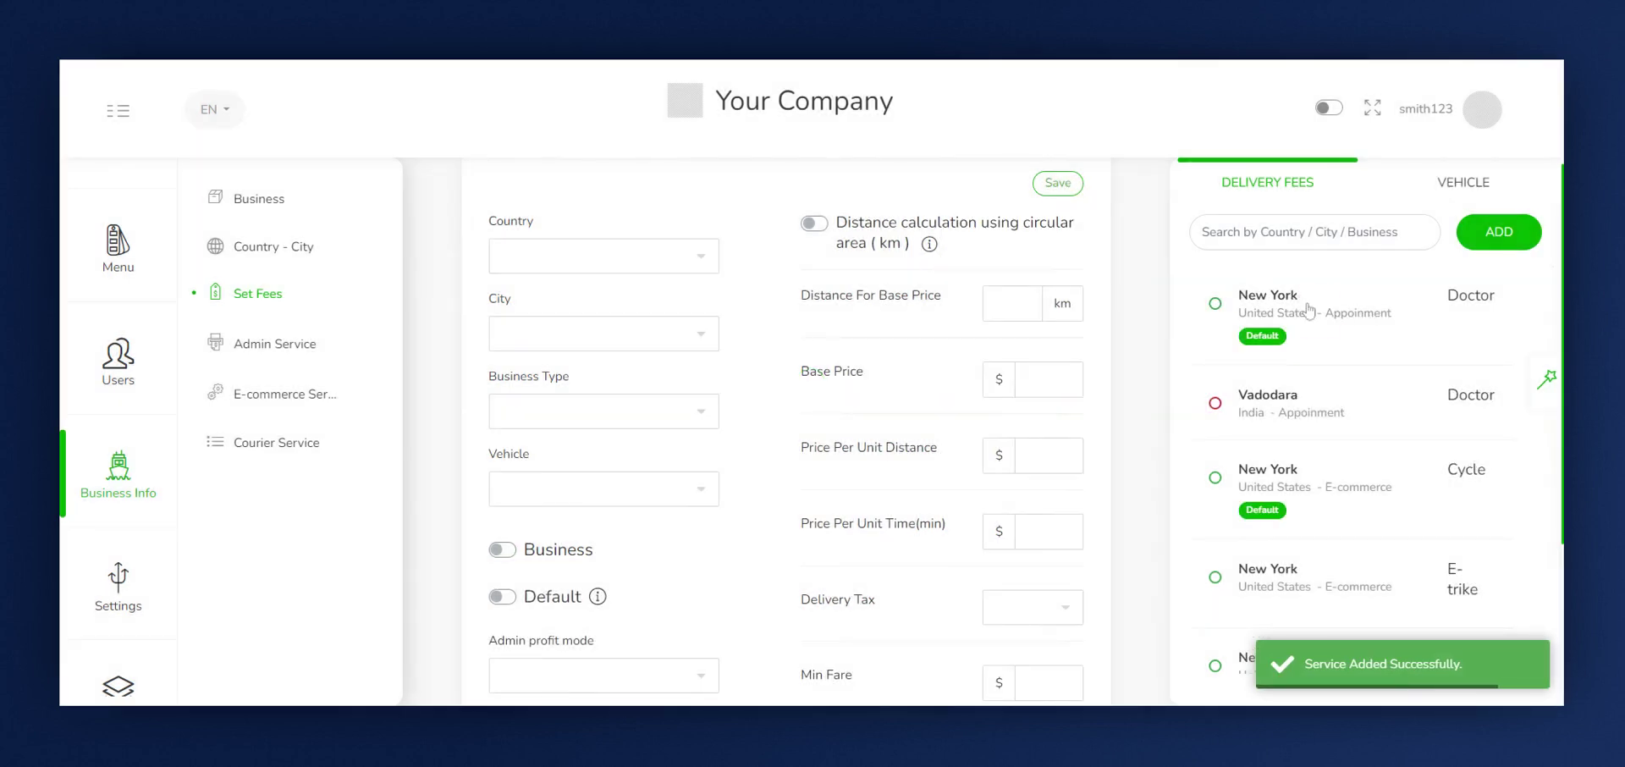
# Step: Open the saved New York Doctor appointment entry in the delivery fees list and check its pricing and admin profit settings
pyautogui.click(1309, 310)
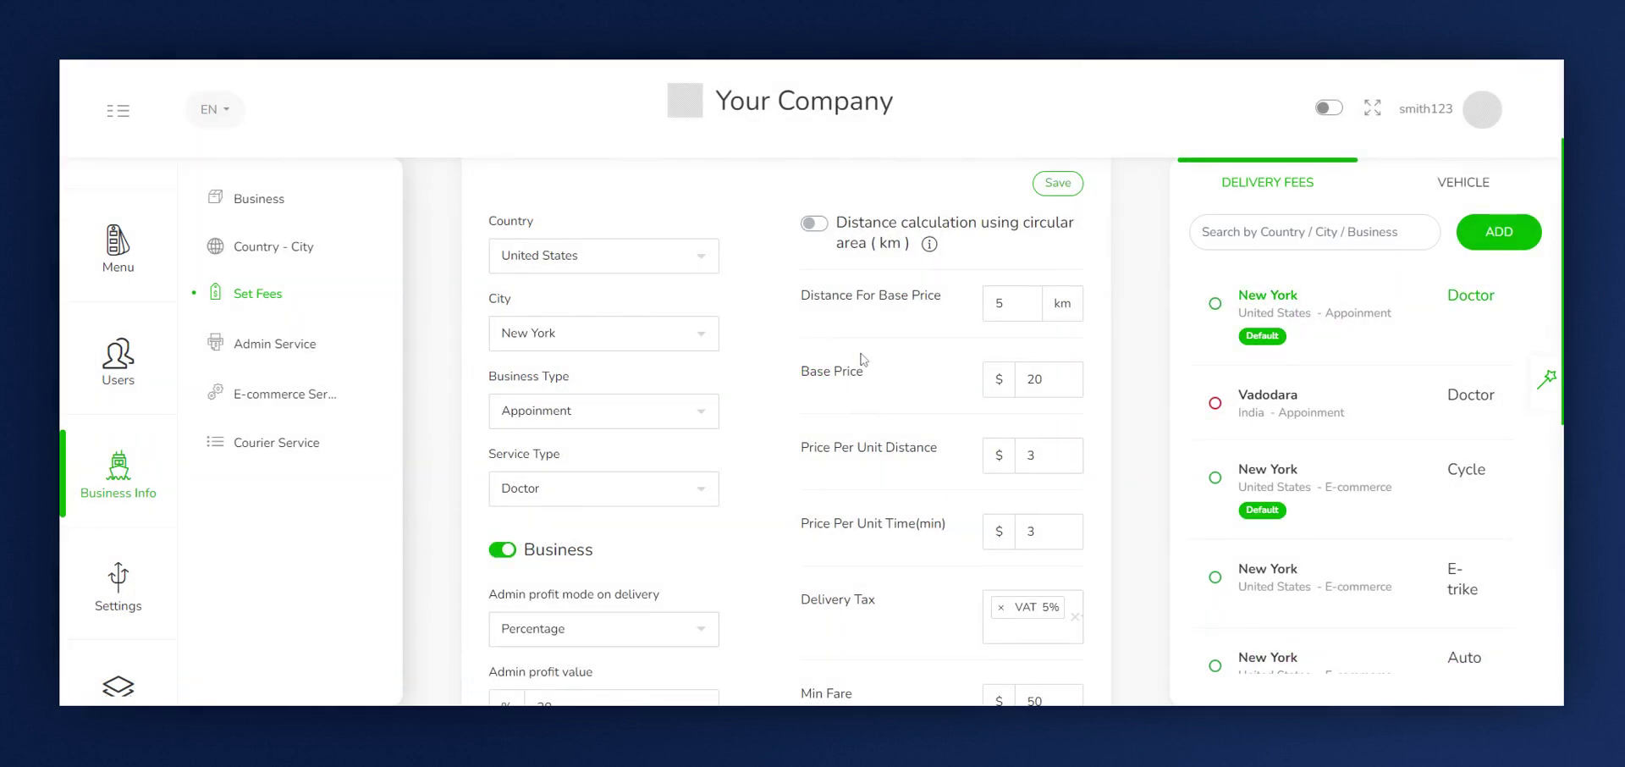
pyautogui.scroll(1, 862, 359)
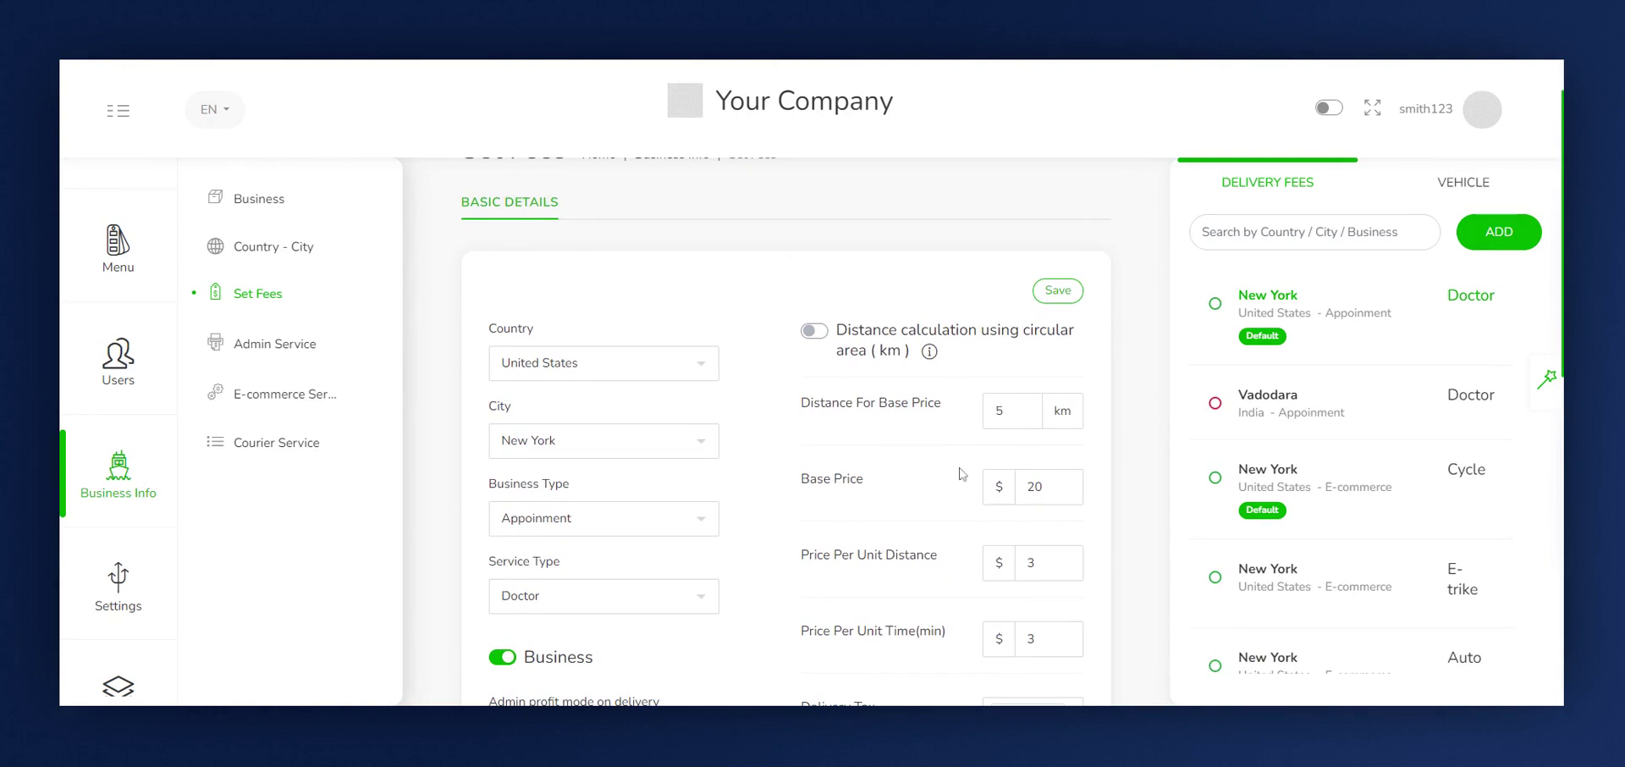
pyautogui.scroll(-1, 695, 435)
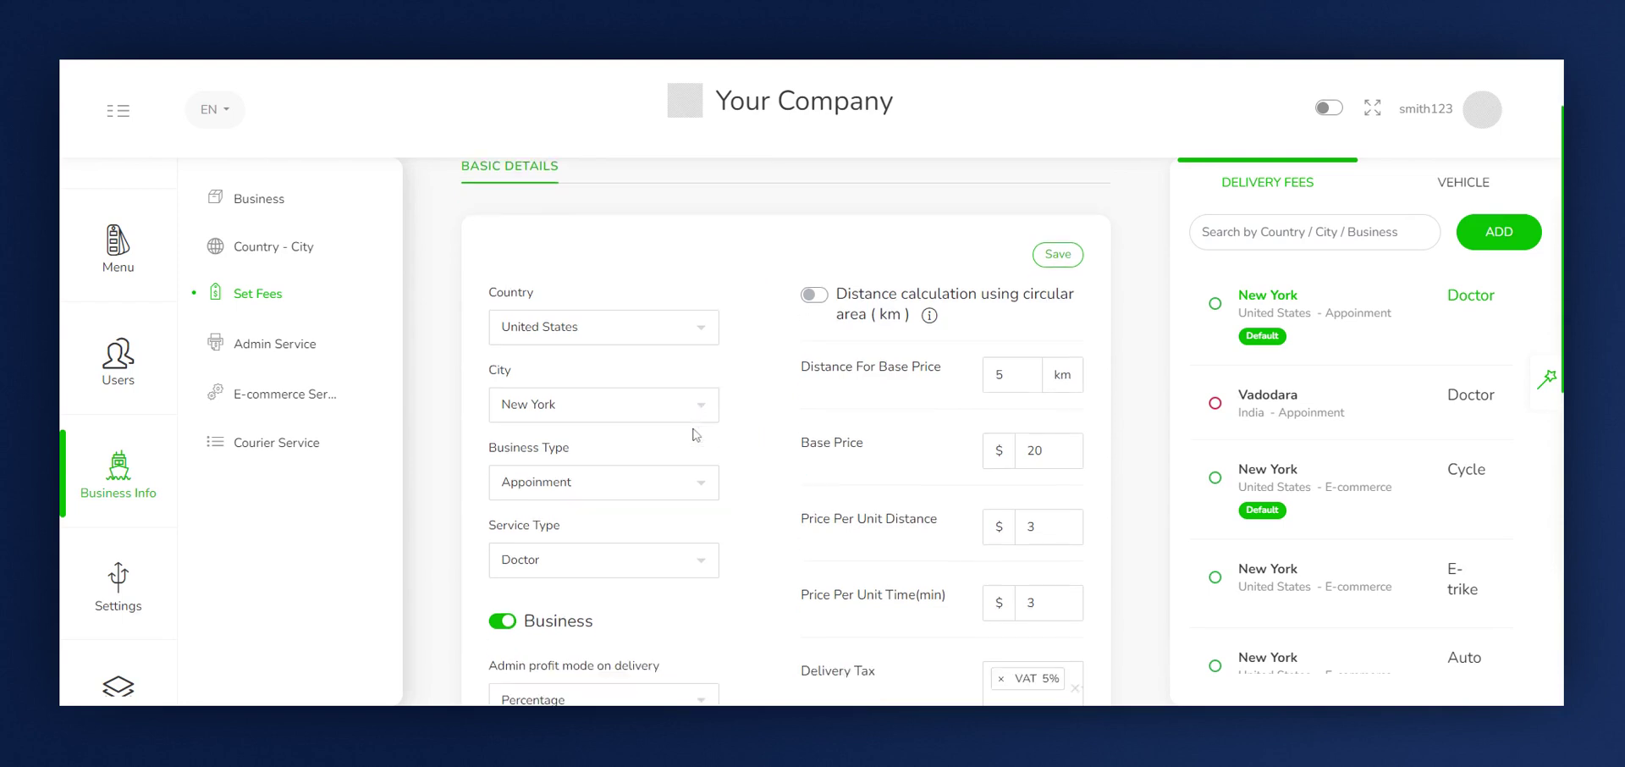
pyautogui.scroll(-3, 749, 480)
pyautogui.scroll(-3, 749, 480)
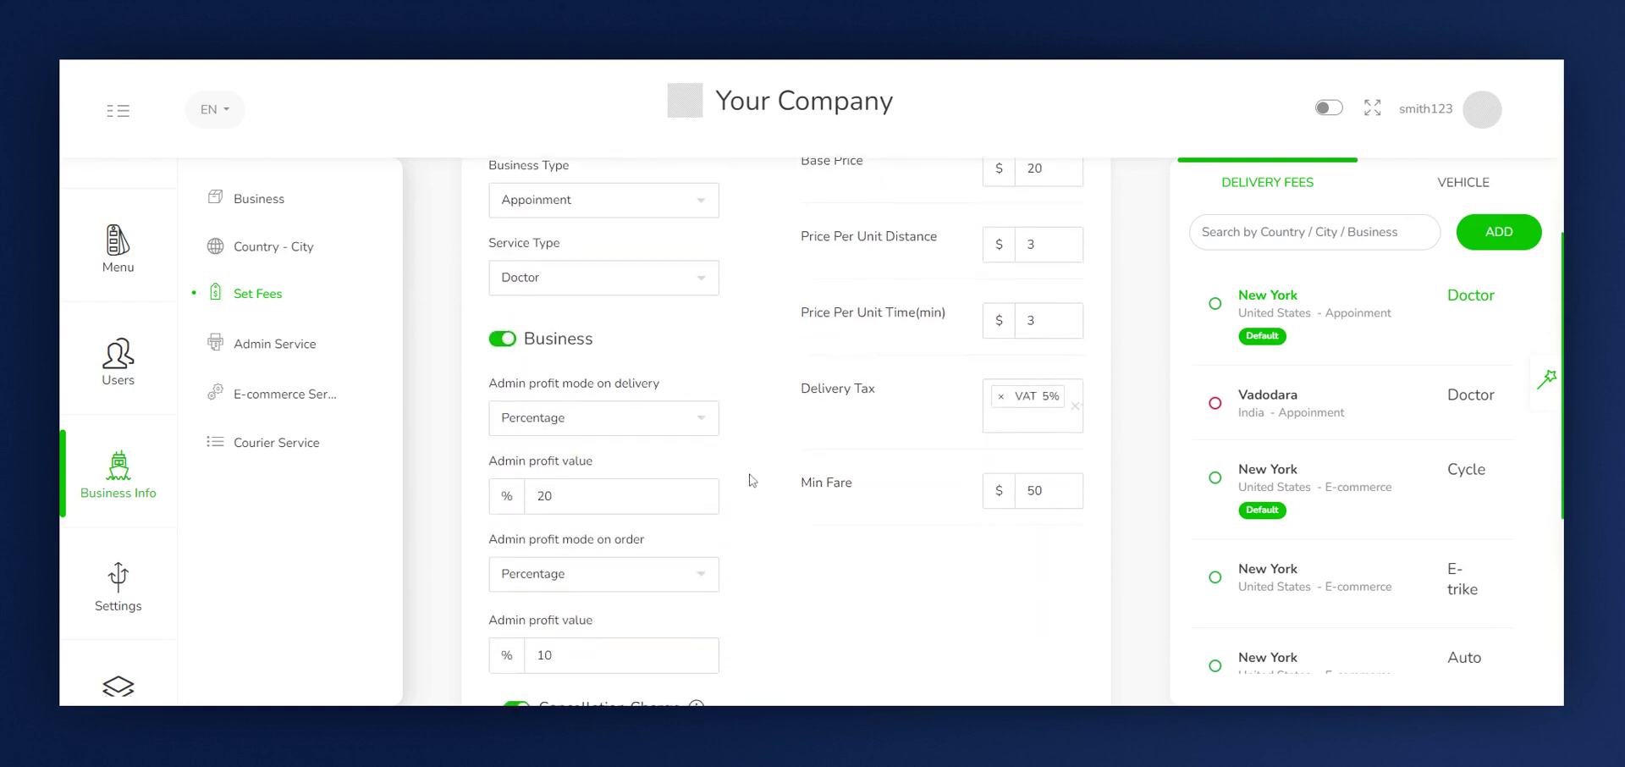
pyautogui.scroll(7, 749, 480)
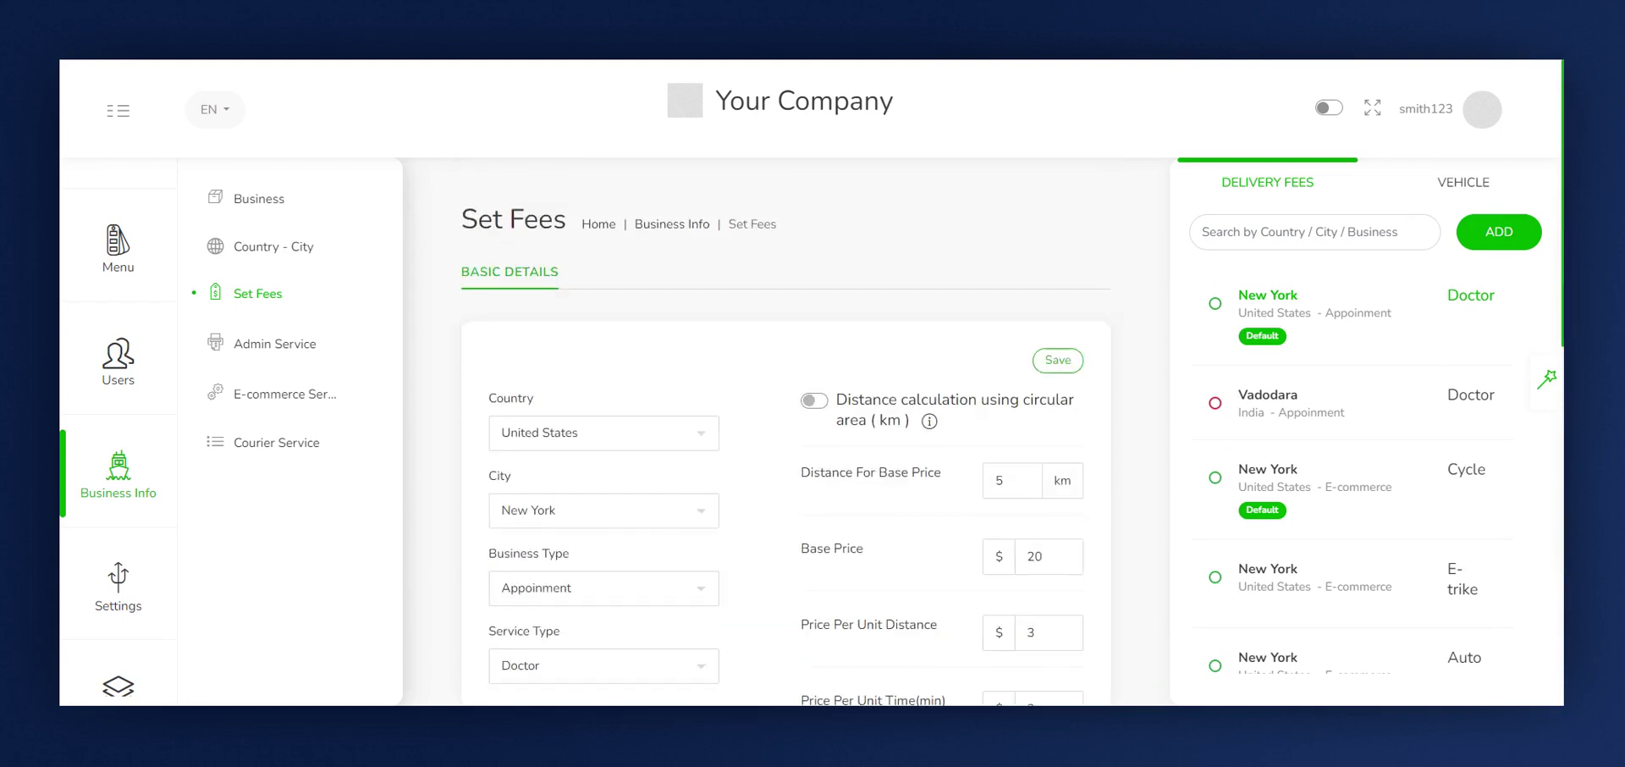